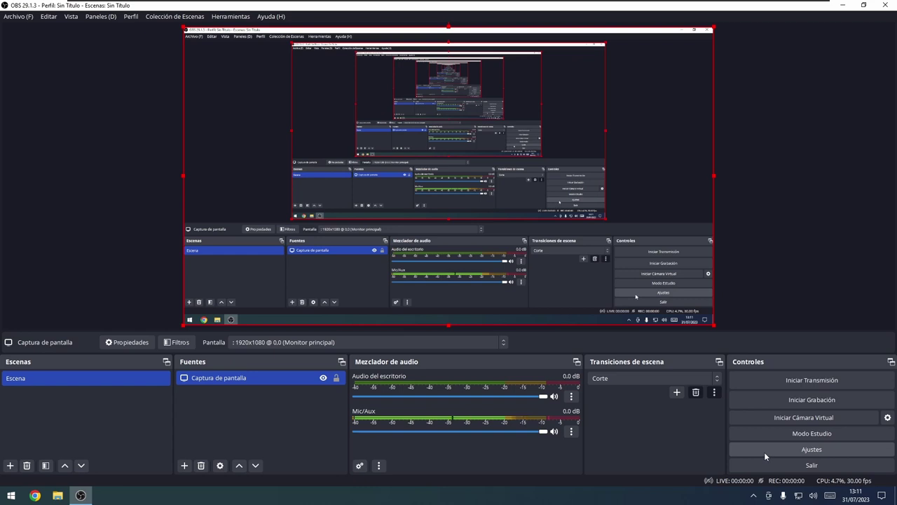
# Open the settings and look through the Emisión, Salida, Audio, Vídeo, Atajos, Accesibilidad and Avanzado categories
pyautogui.click(765, 451)
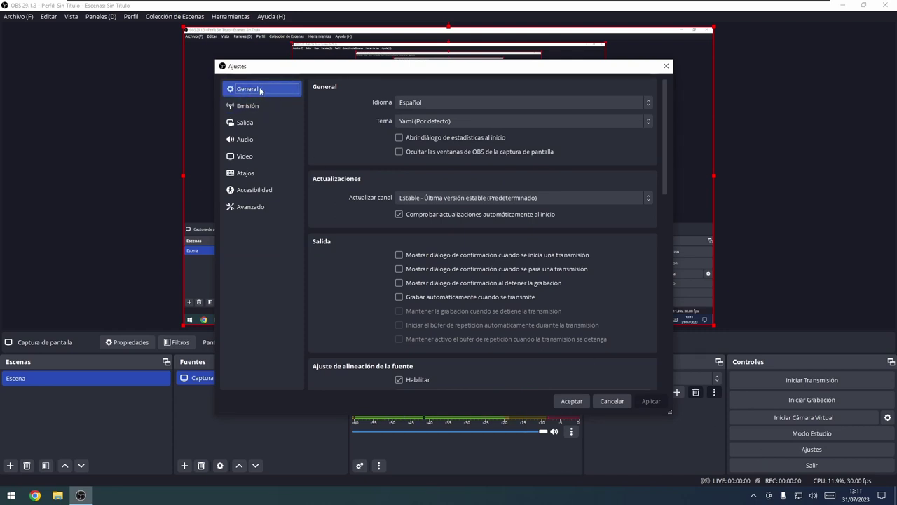
pyautogui.click(249, 109)
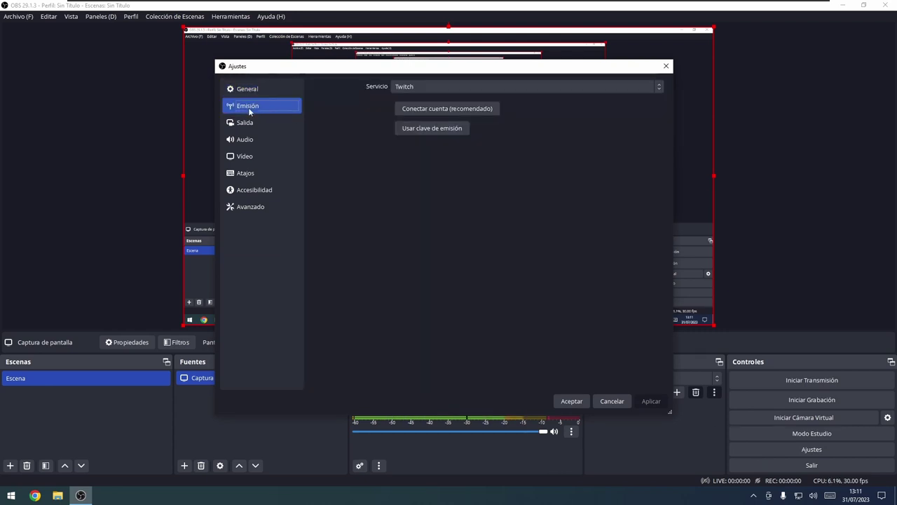
pyautogui.click(253, 123)
pyautogui.click(256, 139)
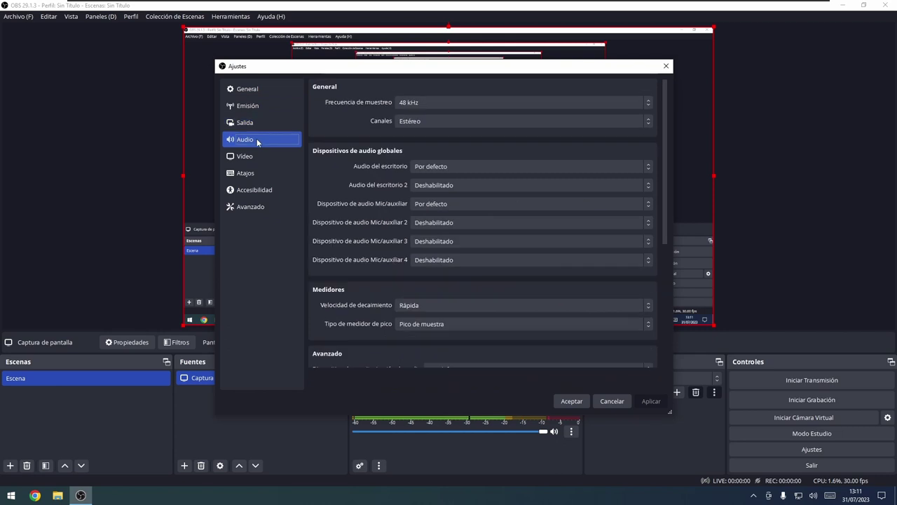
pyautogui.click(251, 157)
pyautogui.click(252, 174)
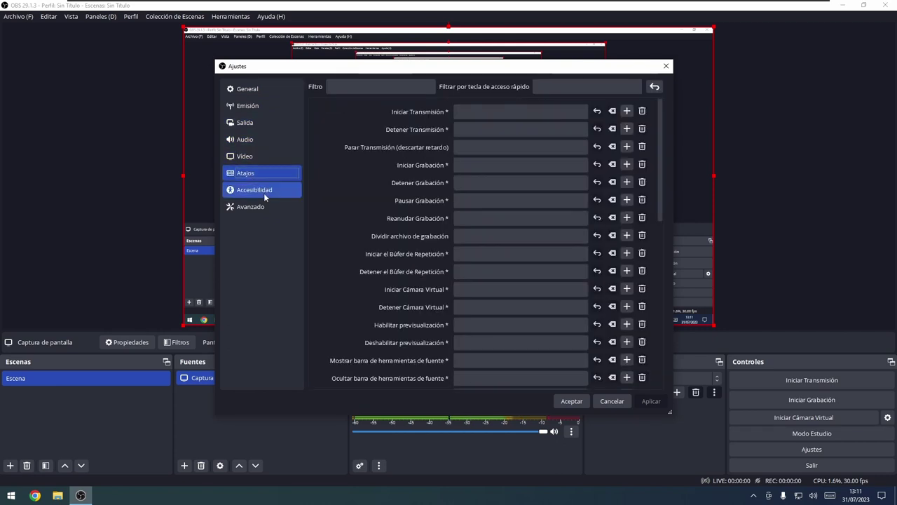
pyautogui.click(264, 195)
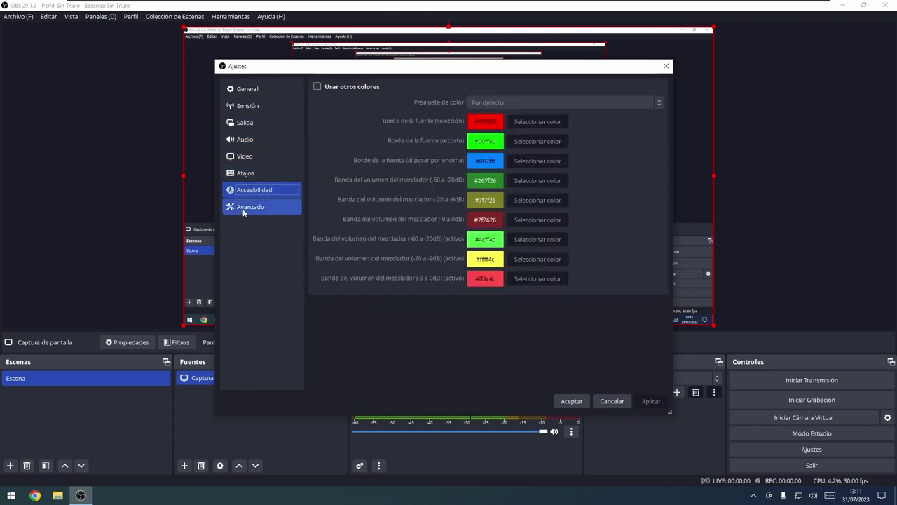
pyautogui.click(246, 209)
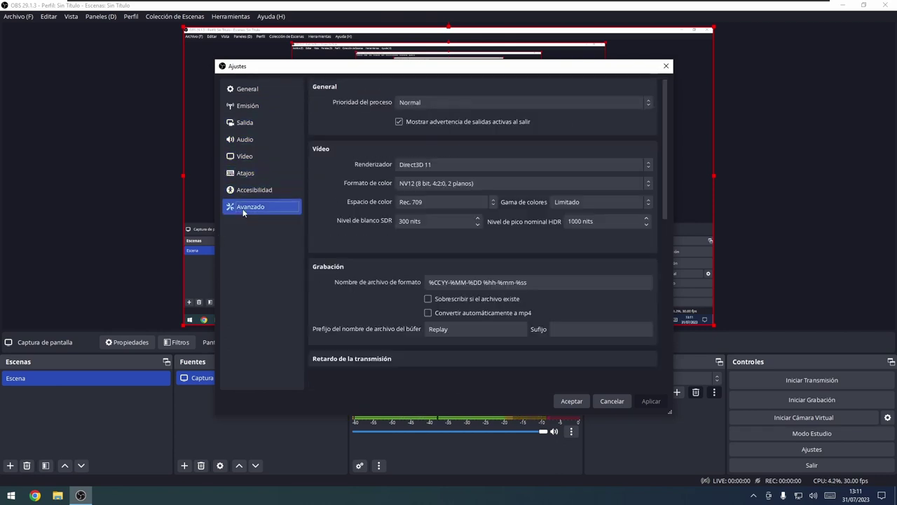
# Try the Acri, Dark and Grey interface themes in the General settings
pyautogui.click(255, 96)
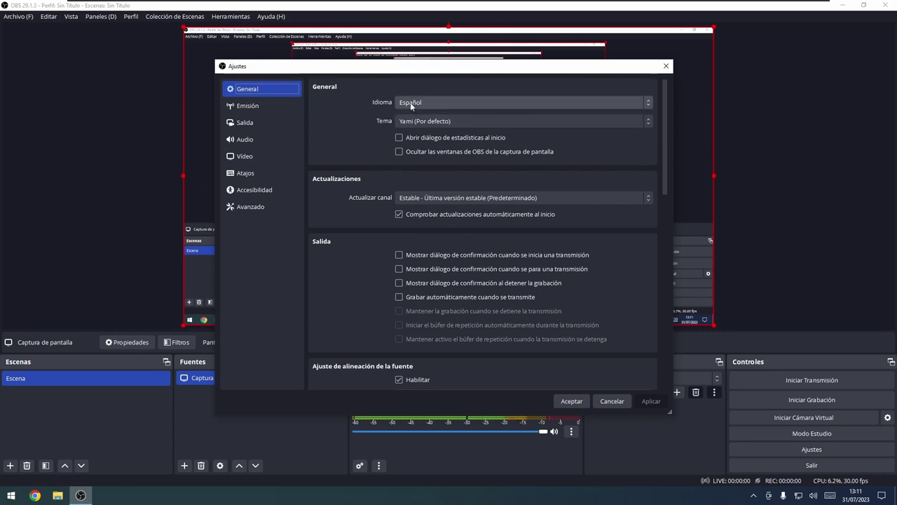
pyautogui.click(413, 122)
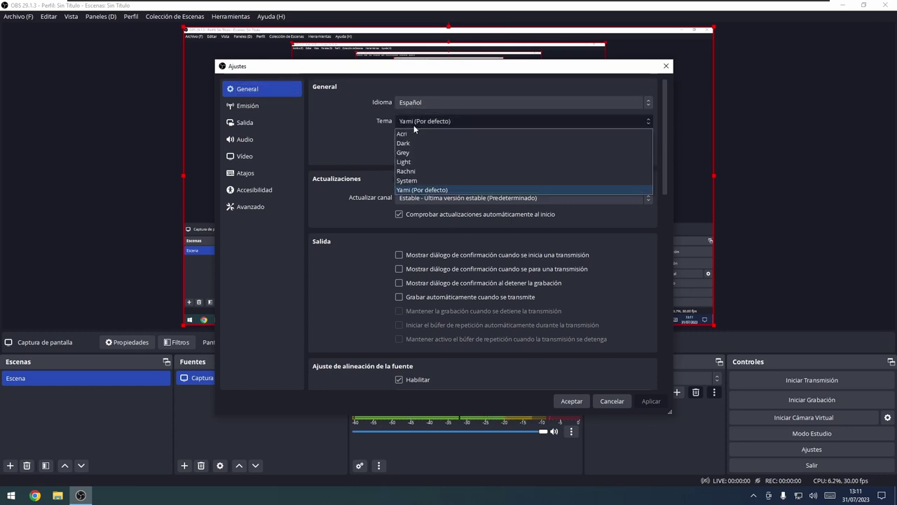
pyautogui.press('Escape')
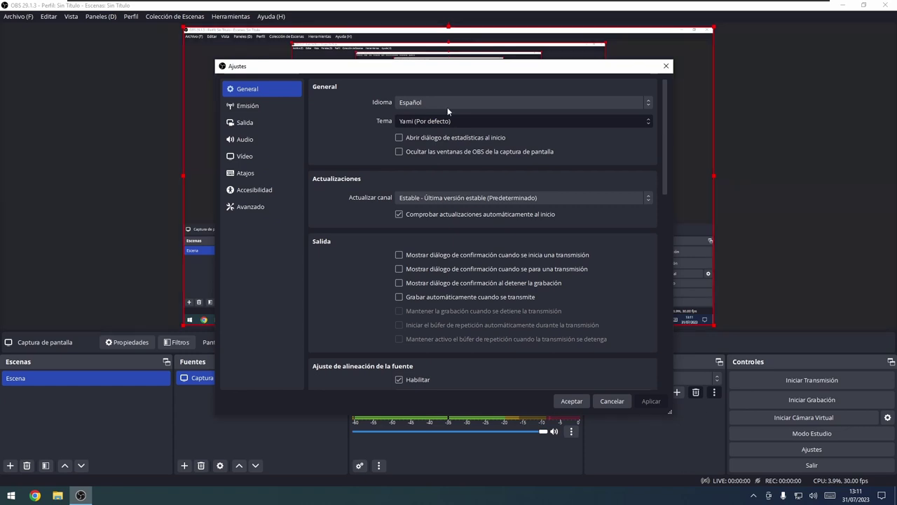
pyautogui.click(431, 121)
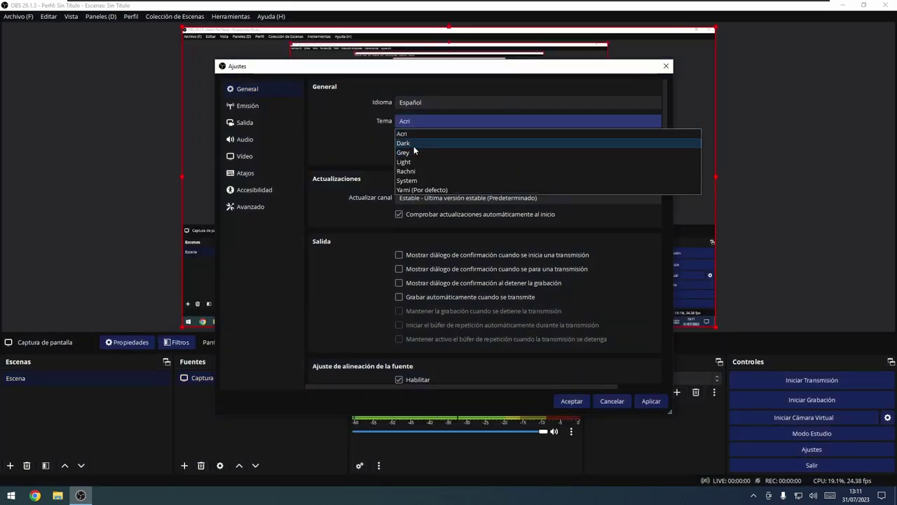
pyautogui.click(414, 146)
pyautogui.press('Down')
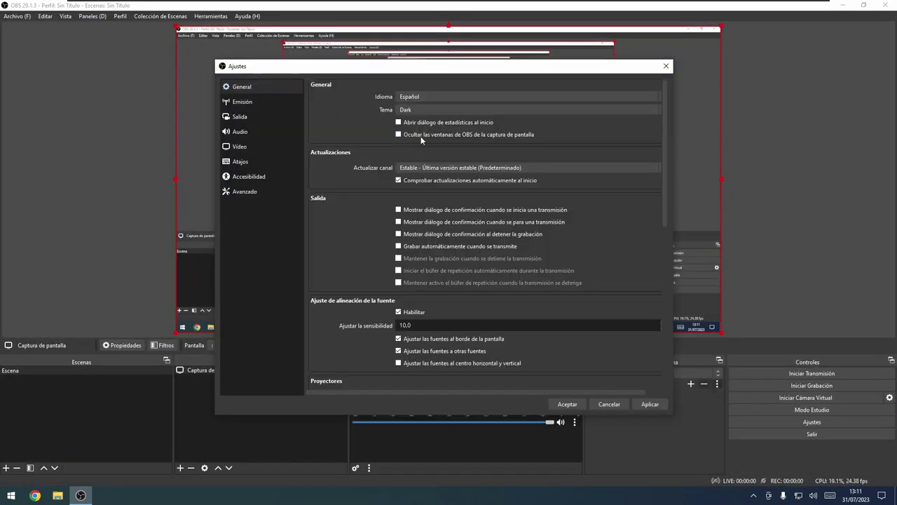
pyautogui.click(423, 109)
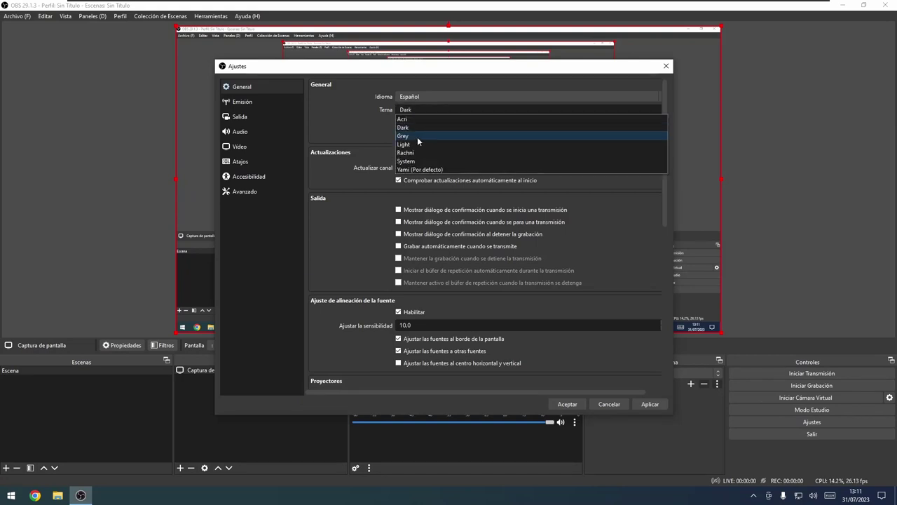
pyautogui.press('Escape')
pyautogui.press('Down')
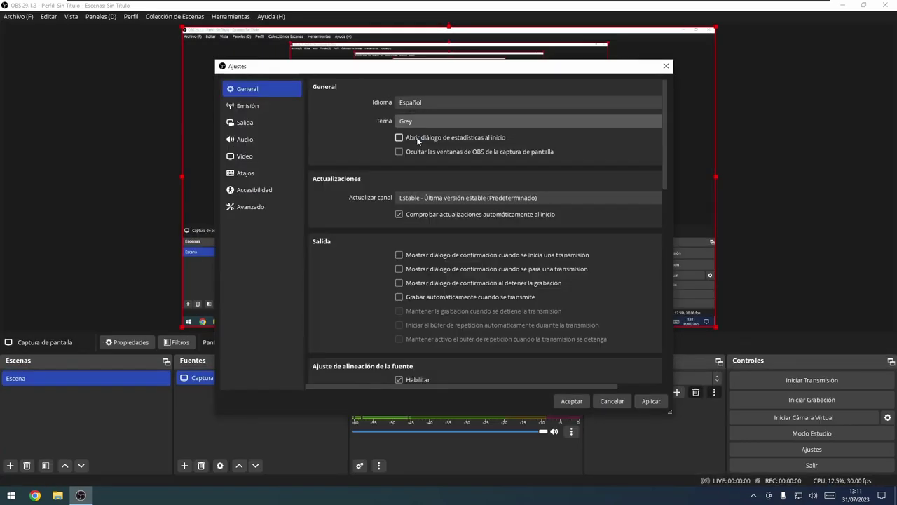
# Set the interface theme back to Yami (Por defecto)
pyautogui.click(434, 122)
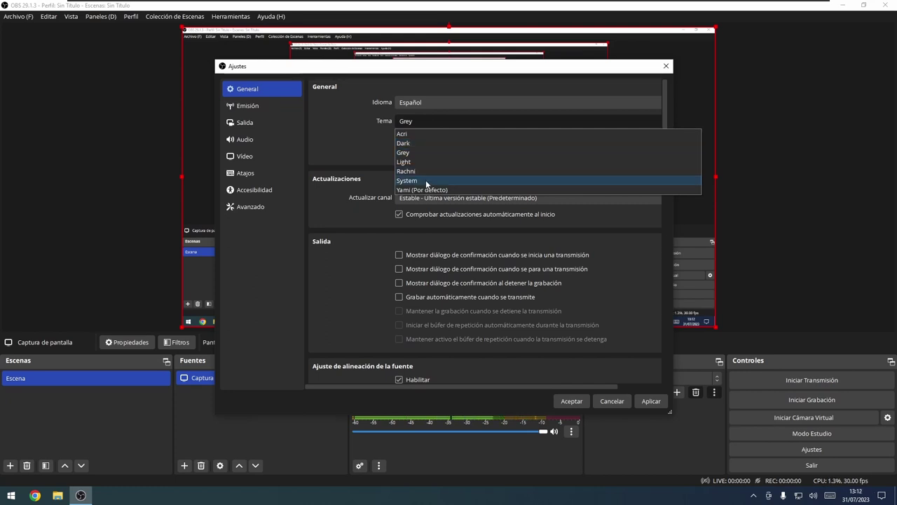
pyautogui.press('Escape')
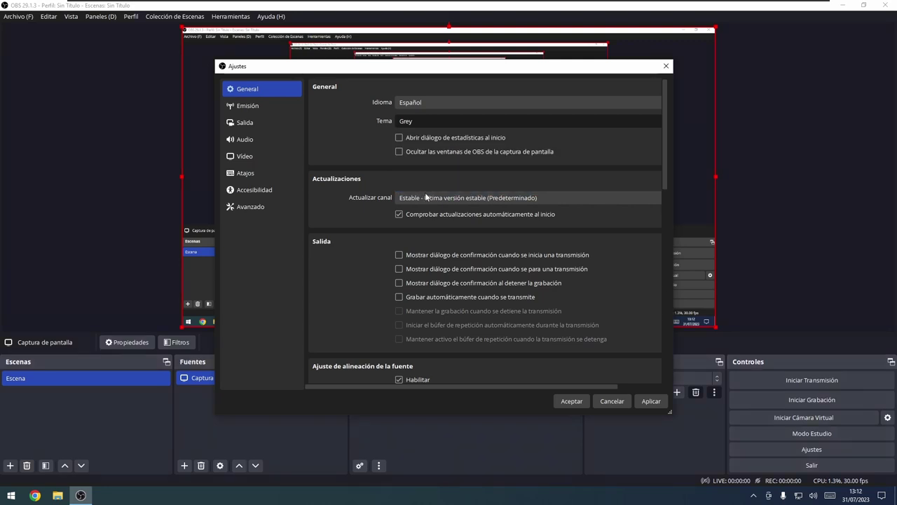
pyautogui.press('Down')
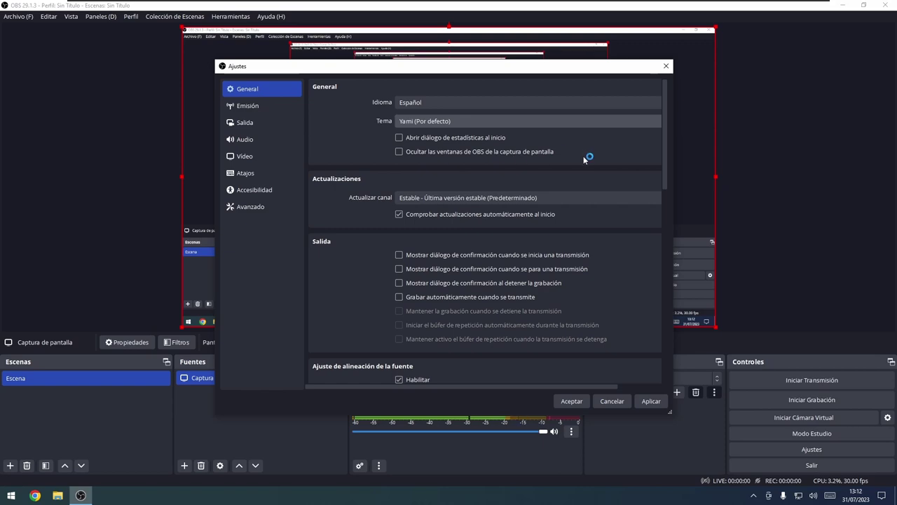
# Enable hiding OBS windows from screen capture in the General settings and apply the change
pyautogui.moveTo(548, 66); pyautogui.dragTo(459, 88)
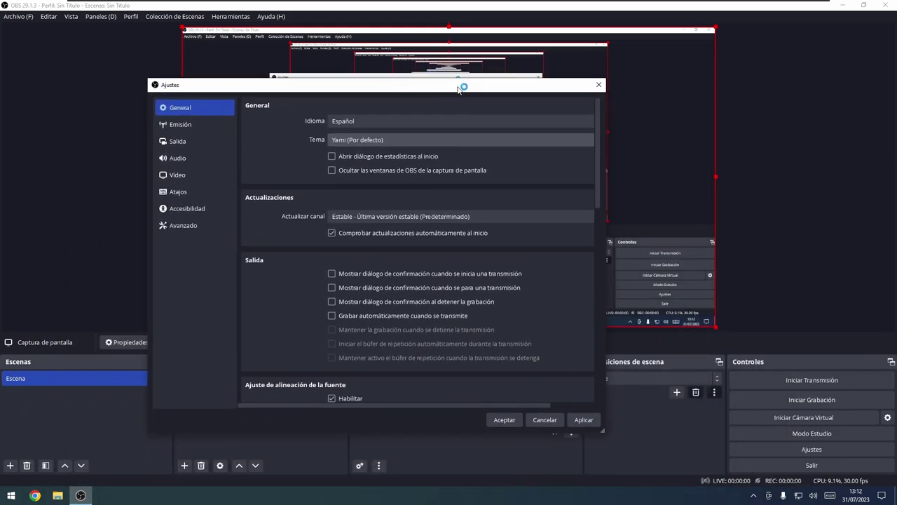
pyautogui.click(332, 170)
pyautogui.click(482, 281)
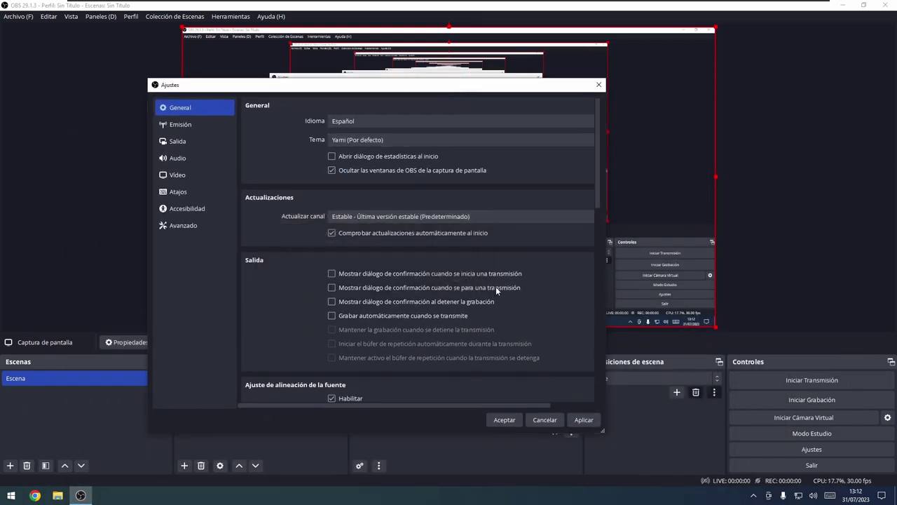
pyautogui.click(584, 419)
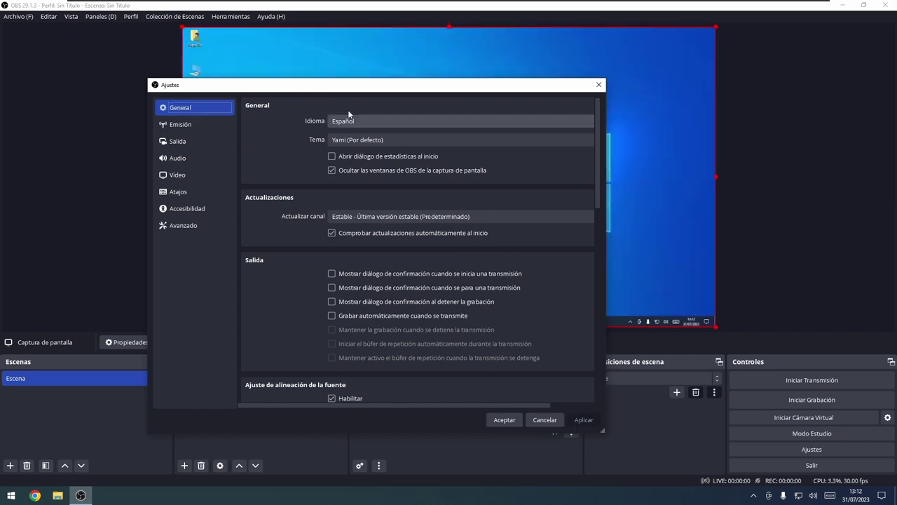
# Check the available update channels, keeping Estable - Última versión estable (Predeterminado) selected
pyautogui.moveTo(364, 87); pyautogui.dragTo(422, 91)
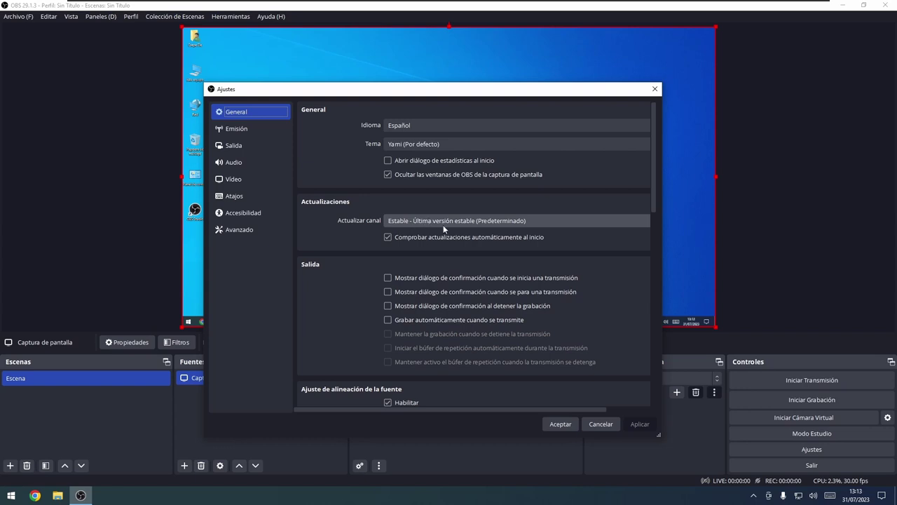
pyautogui.click(511, 220)
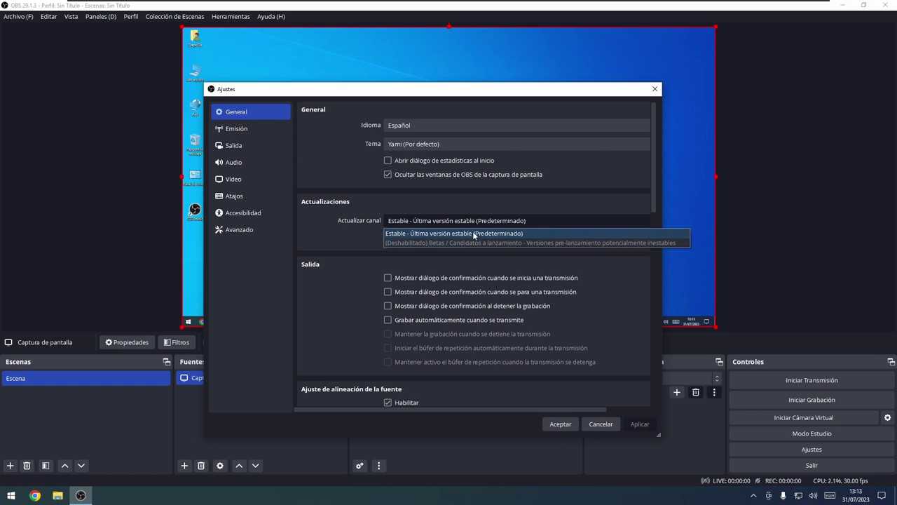
pyautogui.click(421, 233)
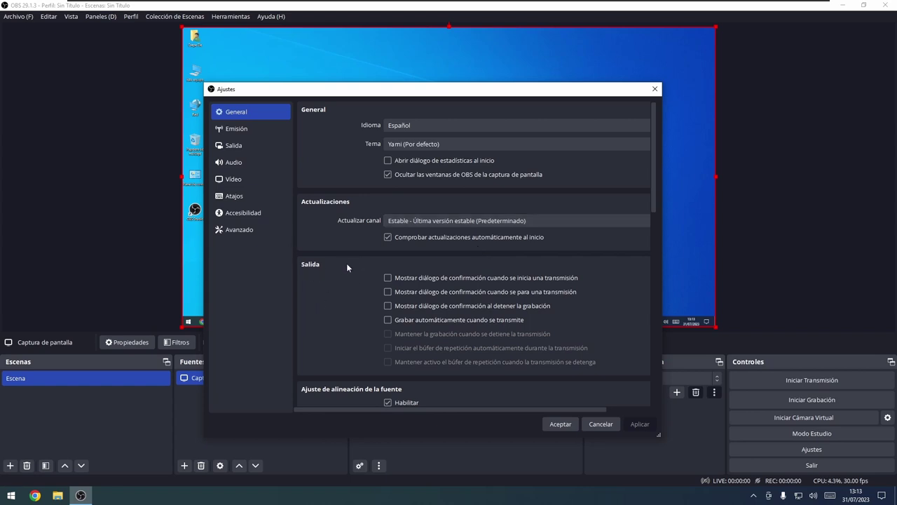
# Try enabling automatic recording when streaming in the Salida options, and disable it again
pyautogui.scroll(-1, 346, 263)
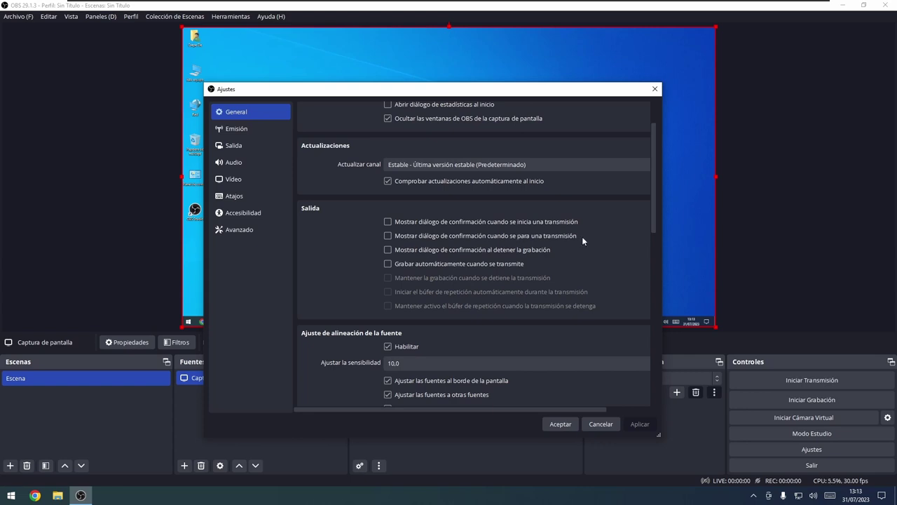
pyautogui.click(388, 264)
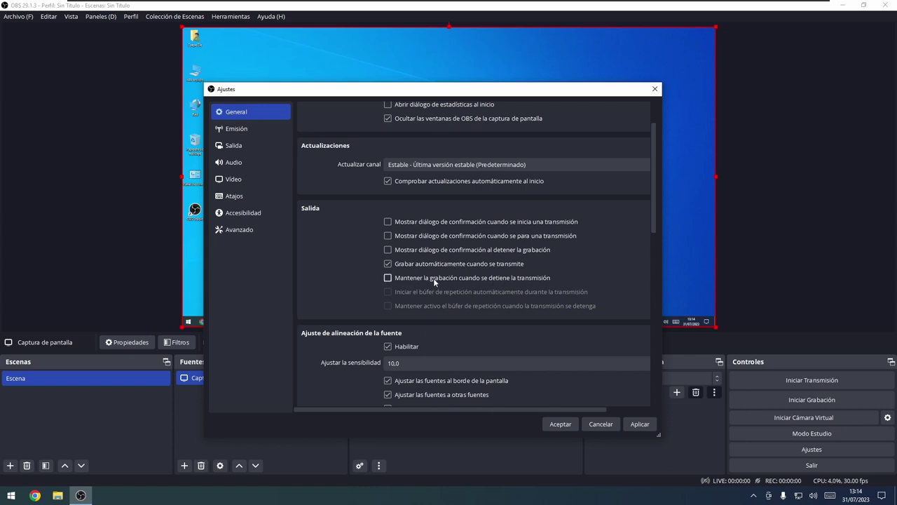
pyautogui.click(389, 264)
# Examine the source alignment options and their sensitivity setting, and close the settings
pyautogui.scroll(-3, 395, 237)
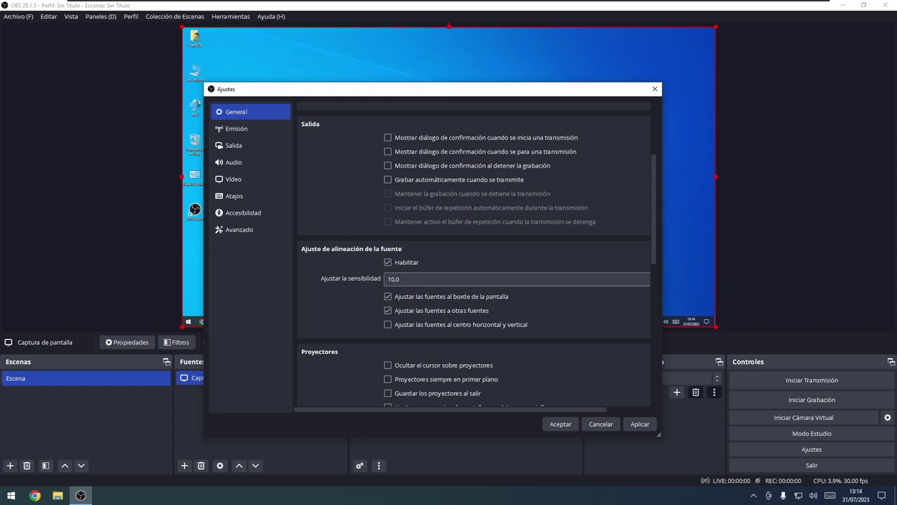
pyautogui.moveTo(456, 409)
pyautogui.mouseDown()
pyautogui.moveTo(513, 410)
pyautogui.moveTo(440, 410)
pyautogui.mouseUp()
pyautogui.click(403, 279)
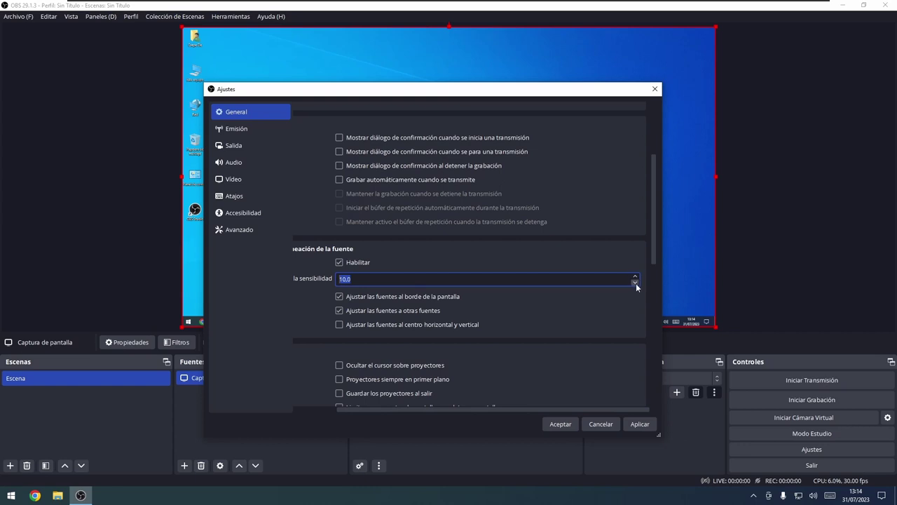
pyautogui.click(300, 312)
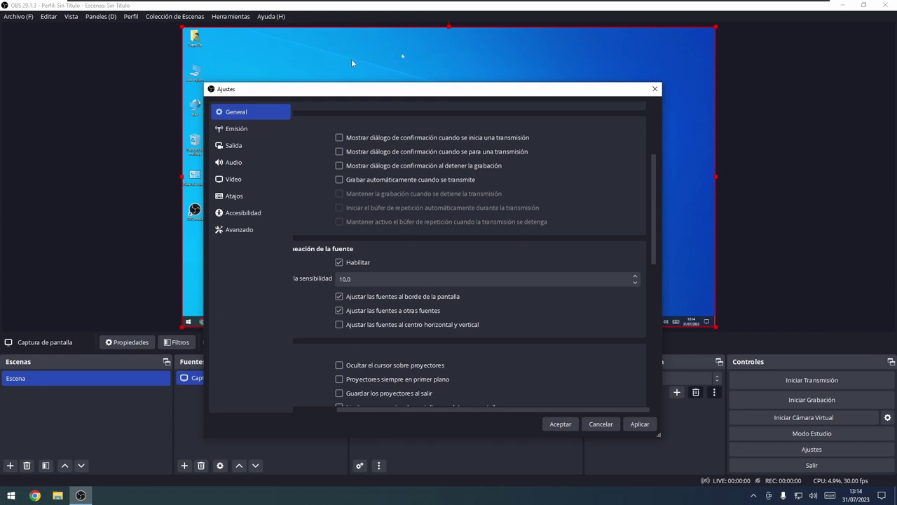
pyautogui.moveTo(430, 97); pyautogui.dragTo(455, 63)
pyautogui.moveTo(681, 190); pyautogui.dragTo(682, 233)
pyautogui.click(629, 393)
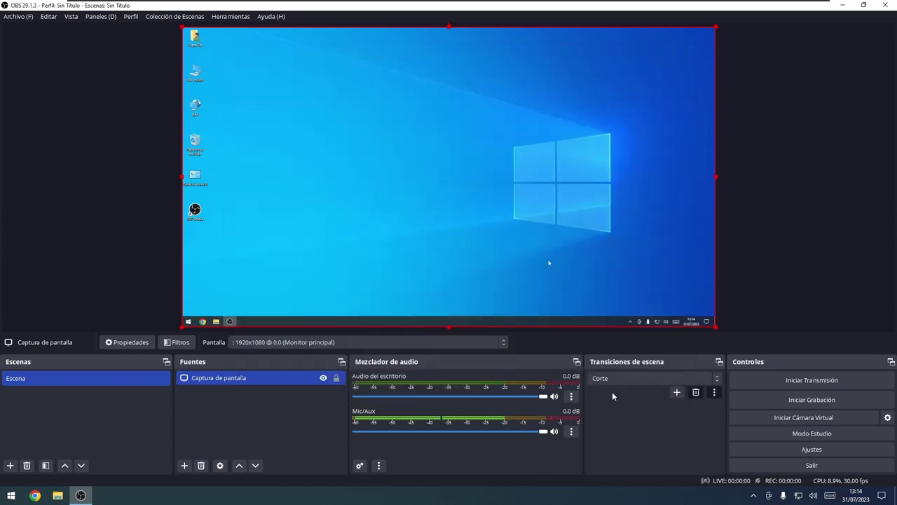
# Add a window capture source that captures the [explorer.exe]: Este equipo window
pyautogui.click(185, 466)
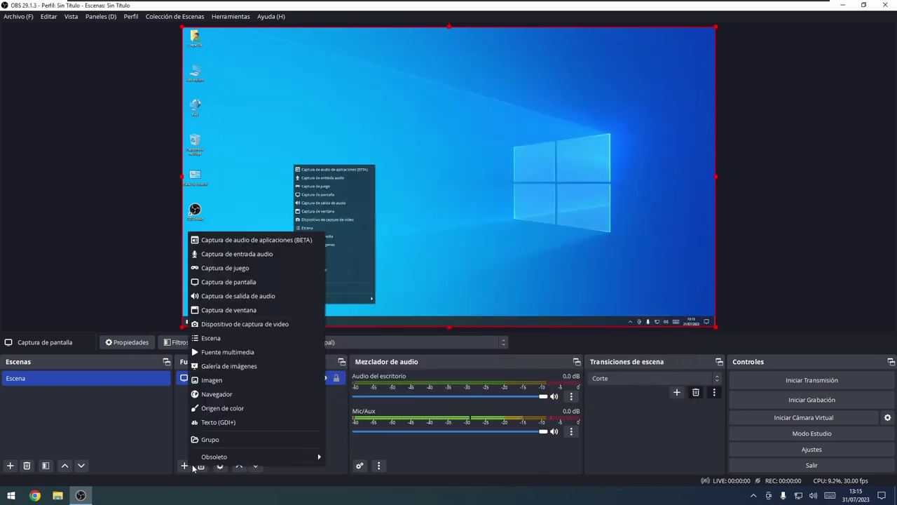
pyautogui.click(224, 310)
pyautogui.click(462, 305)
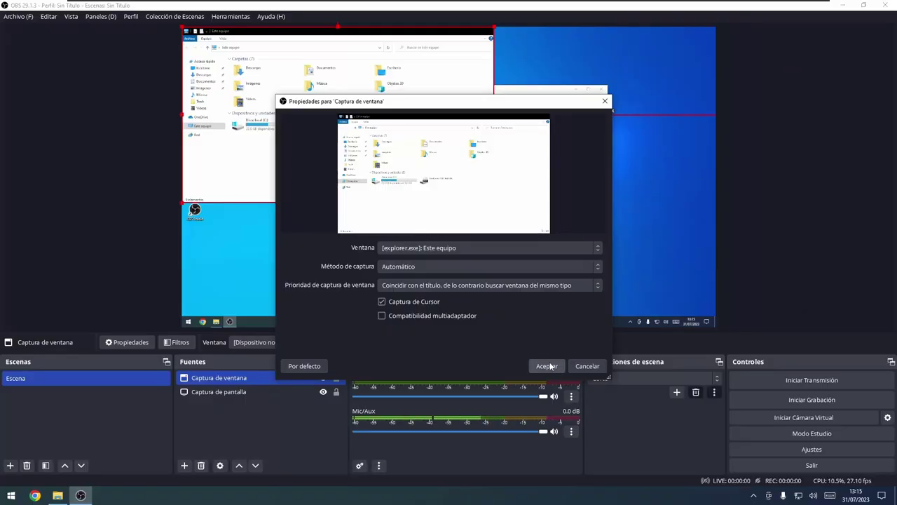
pyautogui.click(551, 366)
# Move the window capture around the canvas, align it to the canvas's upper-left corner and enlarge it to fill the whole canvas
pyautogui.moveTo(416, 124); pyautogui.dragTo(569, 158)
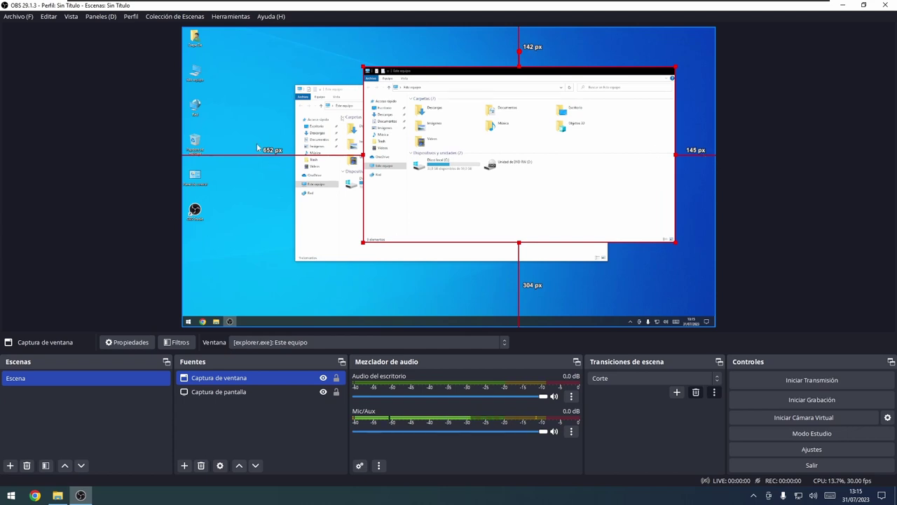
pyautogui.moveTo(513, 187); pyautogui.dragTo(412, 210)
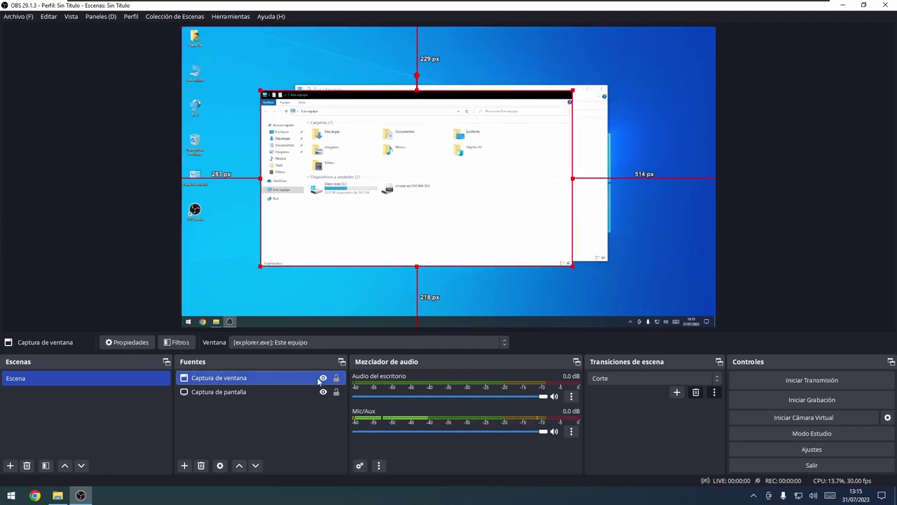
pyautogui.moveTo(390, 243); pyautogui.dragTo(313, 181)
pyautogui.moveTo(495, 203); pyautogui.dragTo(715, 327)
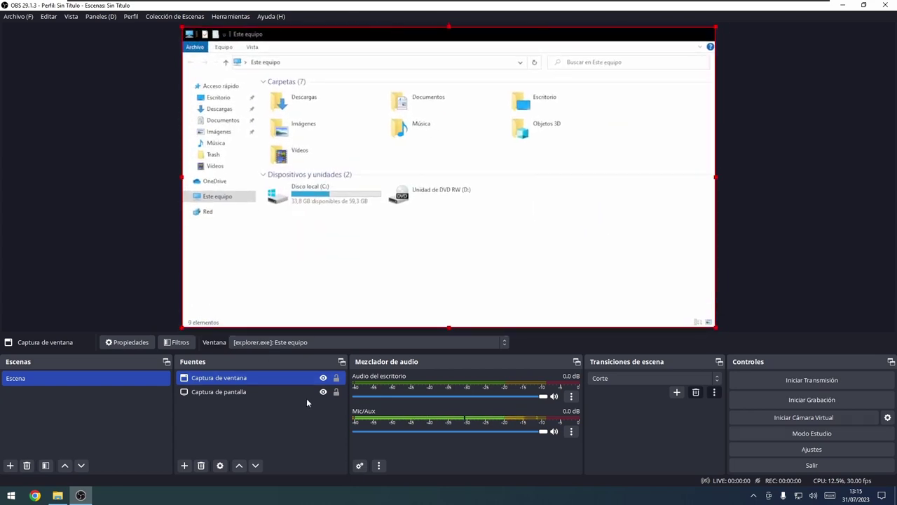
# Bring the File Explorer window forward and move it to check the window capture, and return to OBS with no source selected
pyautogui.click(58, 495)
pyautogui.moveTo(436, 102); pyautogui.dragTo(527, 134)
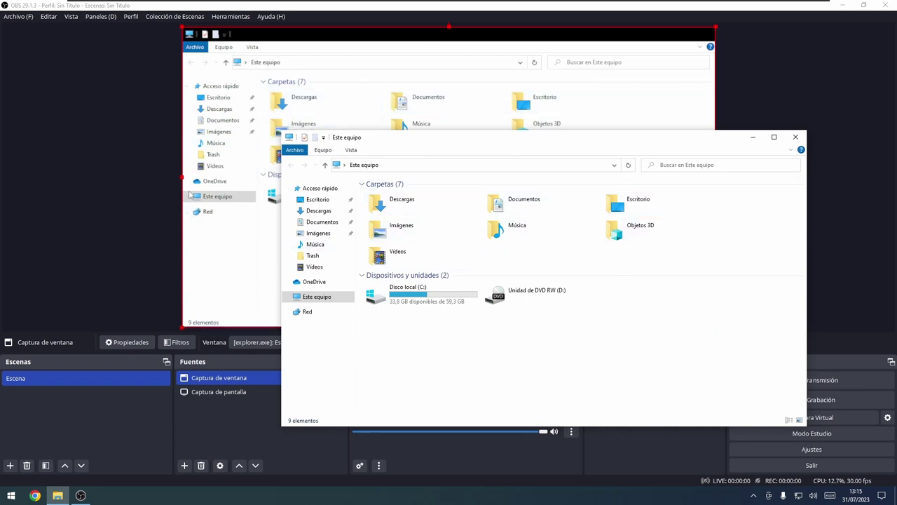
pyautogui.click(223, 413)
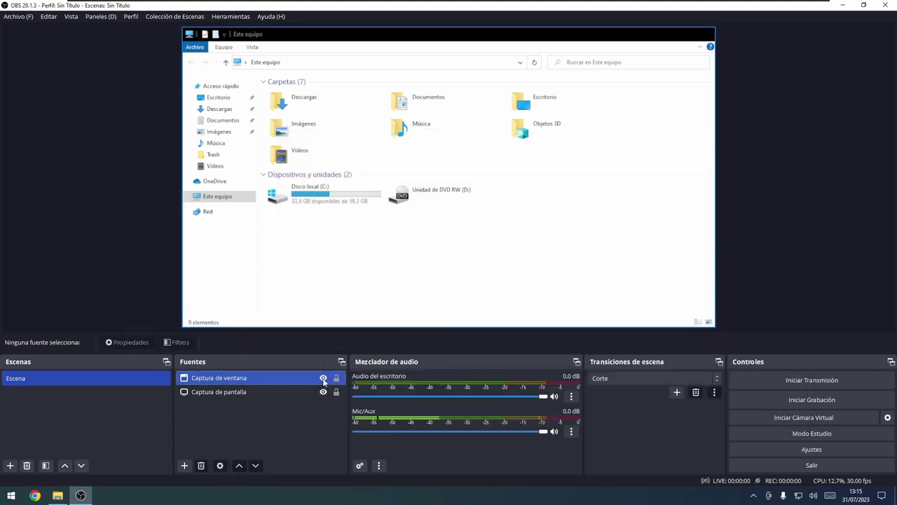
# Hide the window capture source, and examine the source alignment options in the General settings before closing them
pyautogui.click(324, 379)
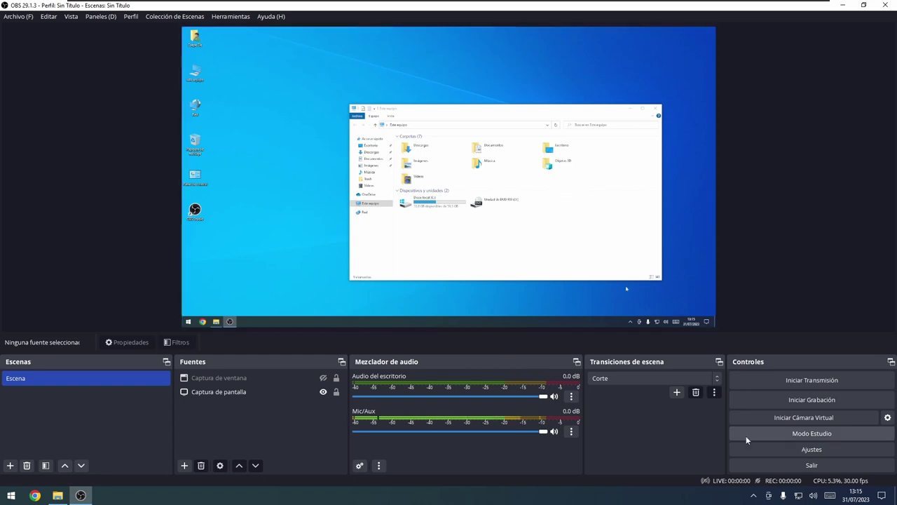
pyautogui.click(811, 448)
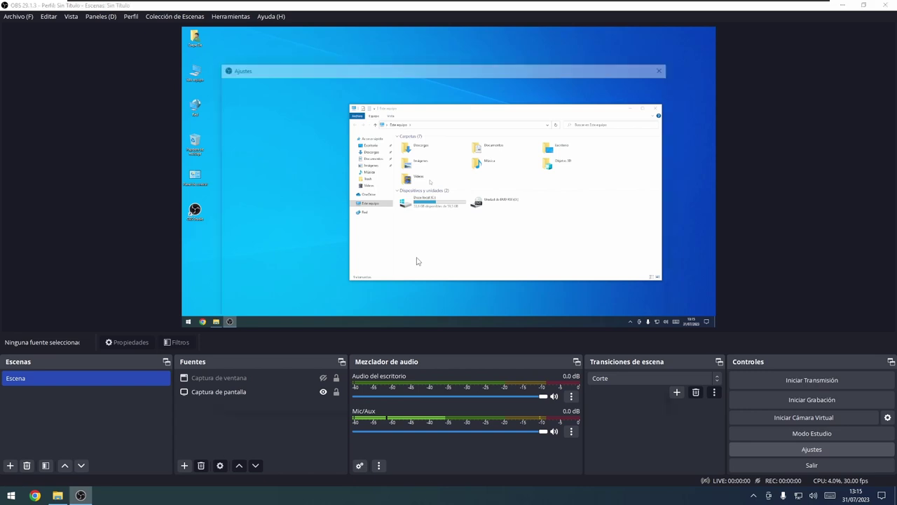
pyautogui.scroll(-2, 664, 195)
pyautogui.moveTo(664, 194); pyautogui.dragTo(671, 237)
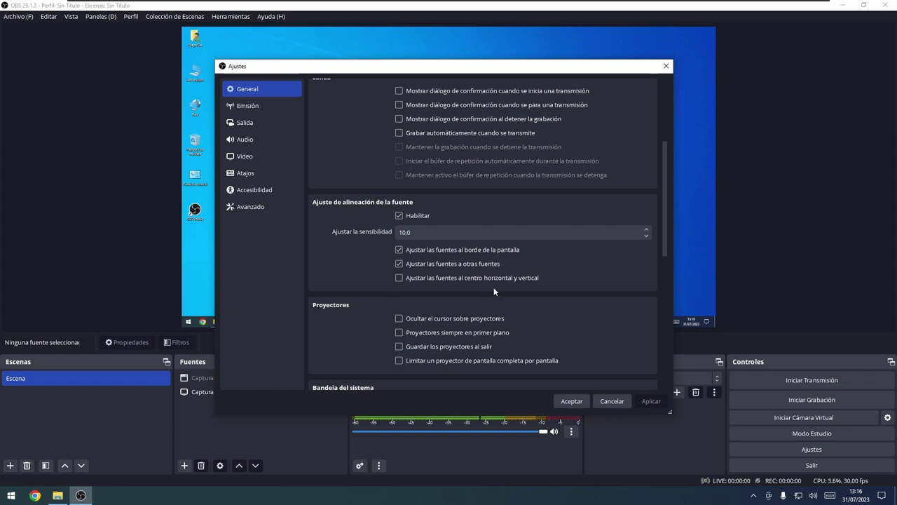
pyautogui.moveTo(430, 72); pyautogui.dragTo(424, 254)
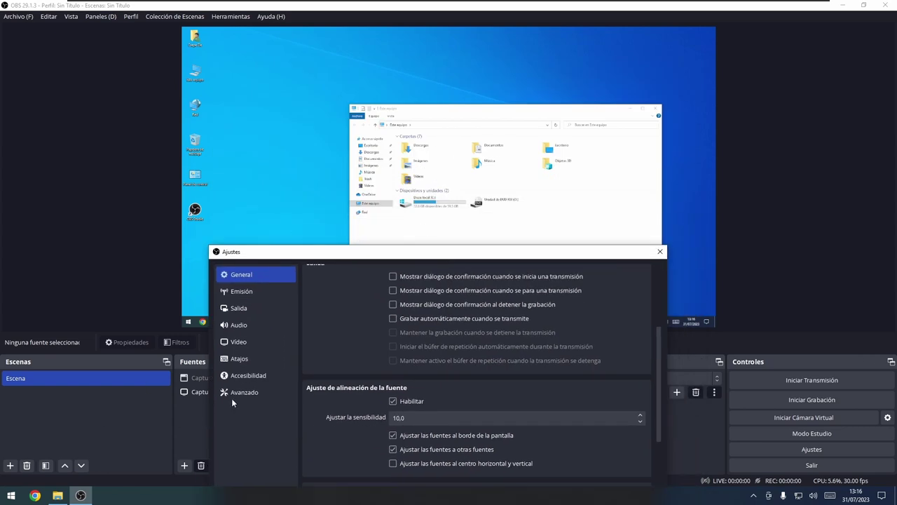
pyautogui.click(660, 251)
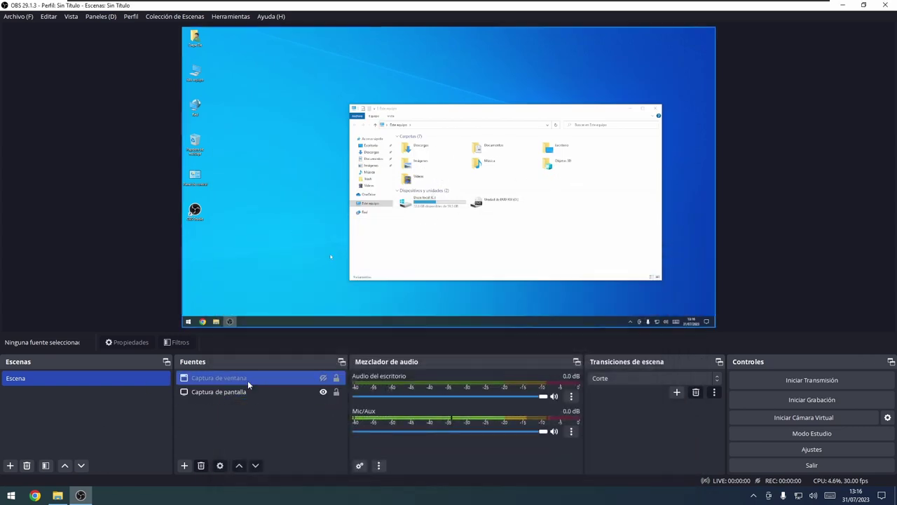
# Show the window capture again and shrink it in the canvas's upper-left corner, leaving about 1029 px beside it and 578 px below
pyautogui.click(323, 378)
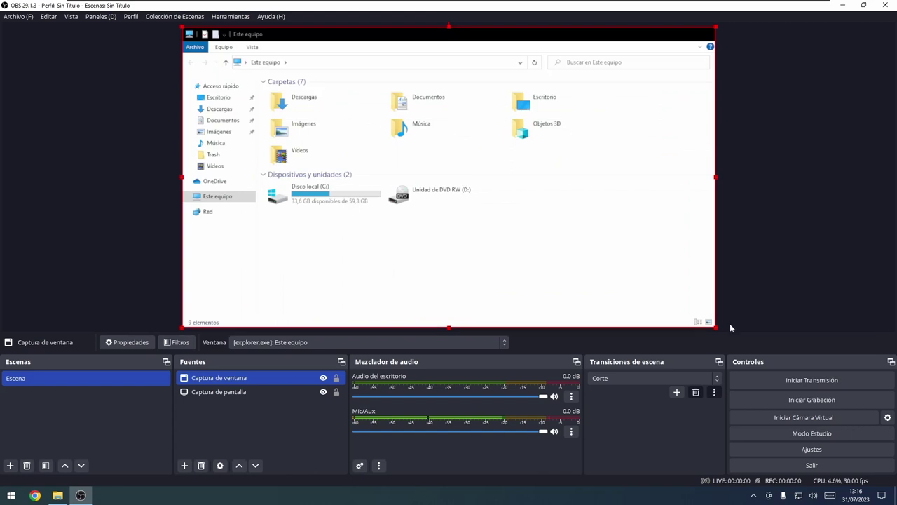
pyautogui.moveTo(719, 328); pyautogui.dragTo(429, 166)
pyautogui.moveTo(309, 89); pyautogui.dragTo(304, 108)
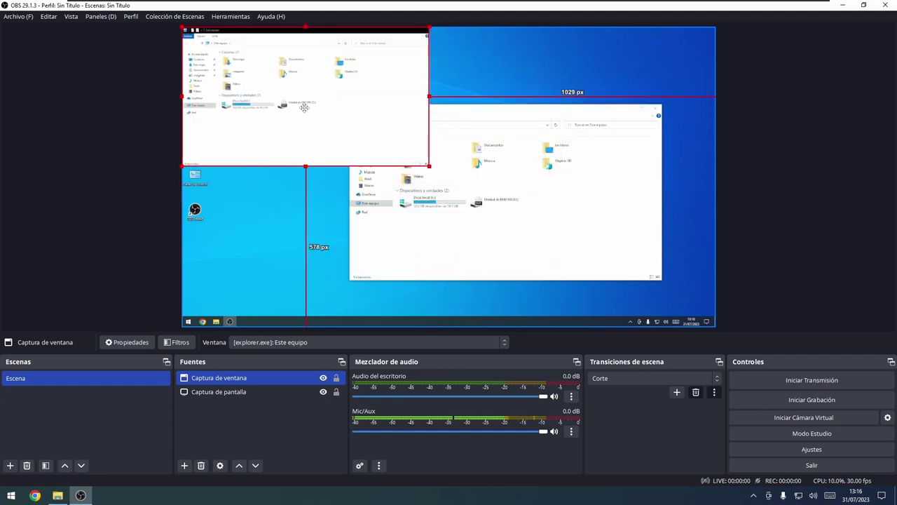
# In the General settings, set the alignment sensitivity to 9,5 and enable always minimizing to the system tray instead of the taskbar
pyautogui.click(816, 454)
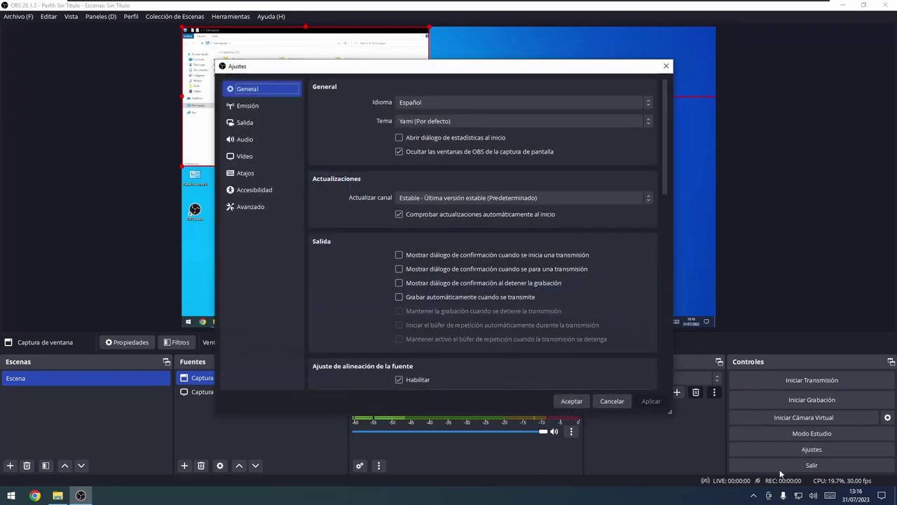
pyautogui.scroll(-3, 464, 279)
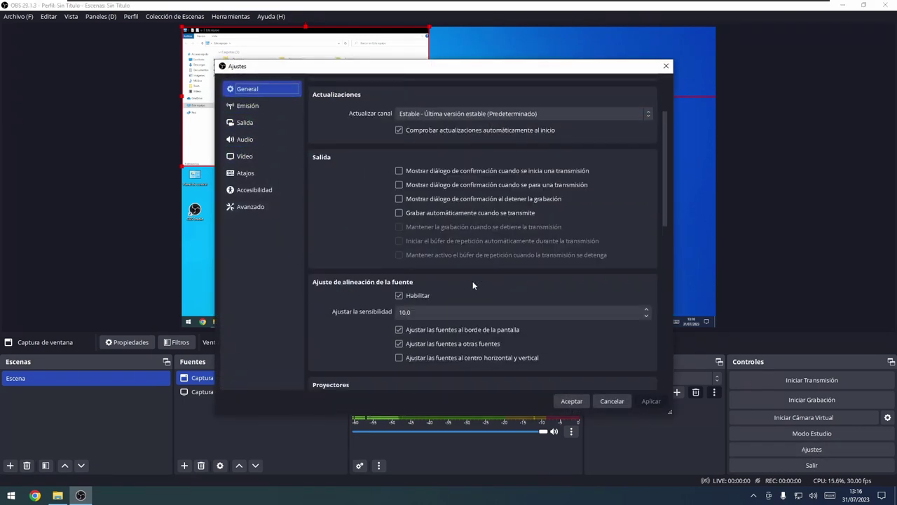
pyautogui.scroll(-2, 464, 279)
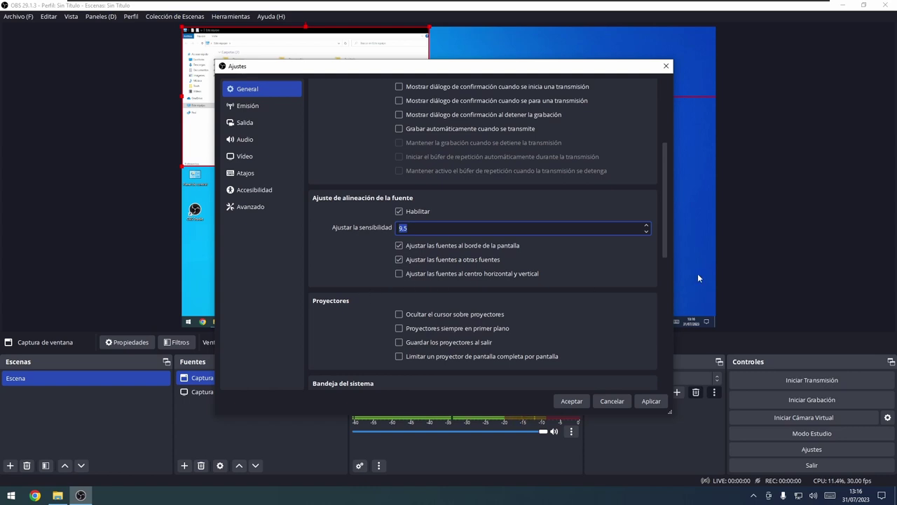
pyautogui.scroll(-2, 365, 291)
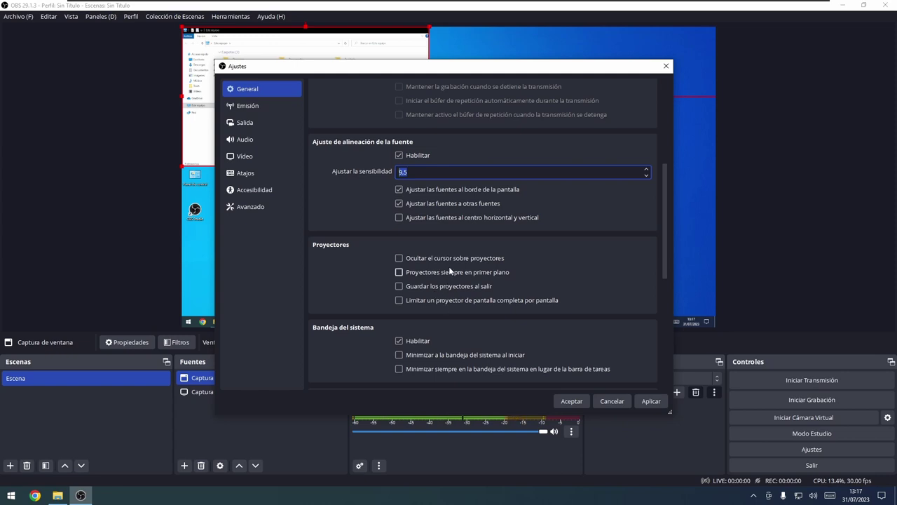
pyautogui.scroll(-2, 475, 294)
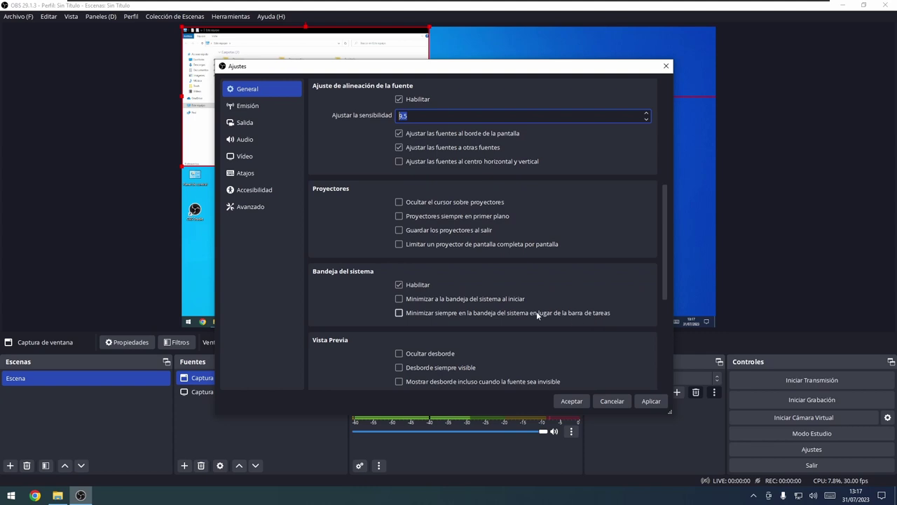
pyautogui.click(401, 312)
pyautogui.click(647, 400)
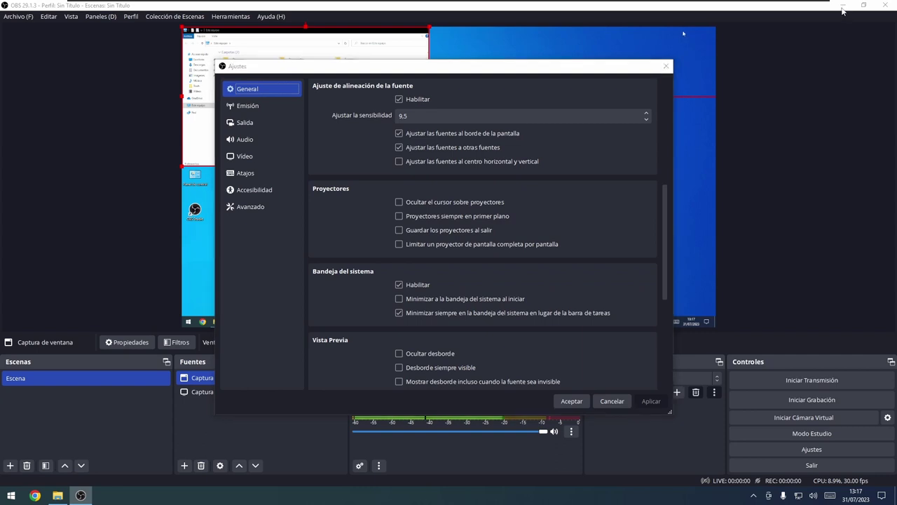
pyautogui.click(579, 400)
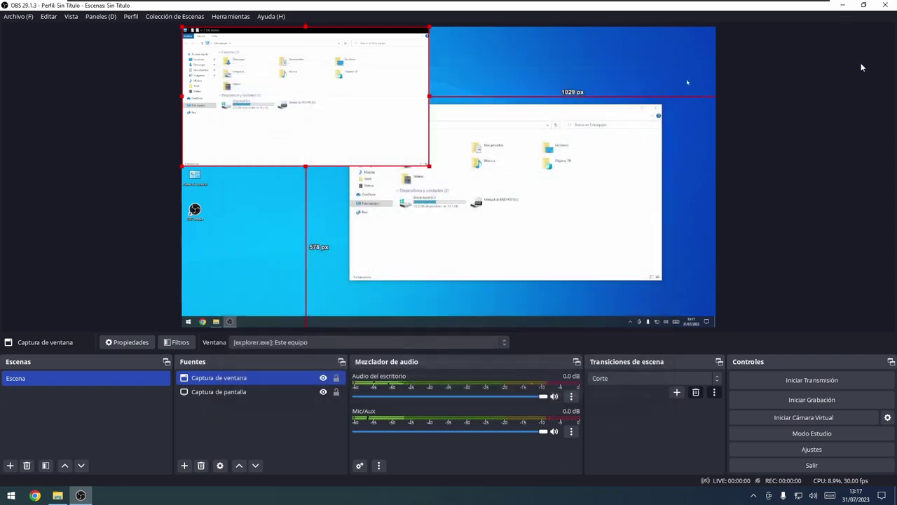
# Minimize OBS to the system tray and restore it from the hidden tray icons
pyautogui.click(841, 5)
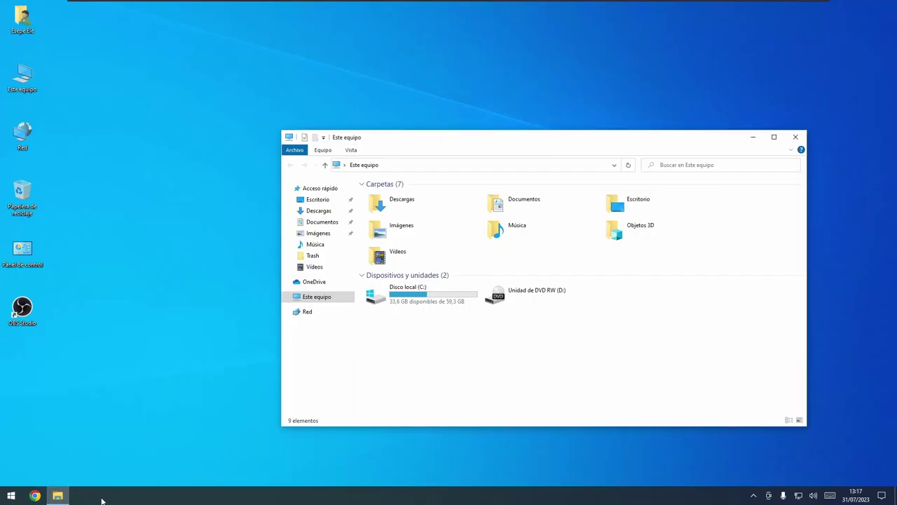
pyautogui.click(753, 496)
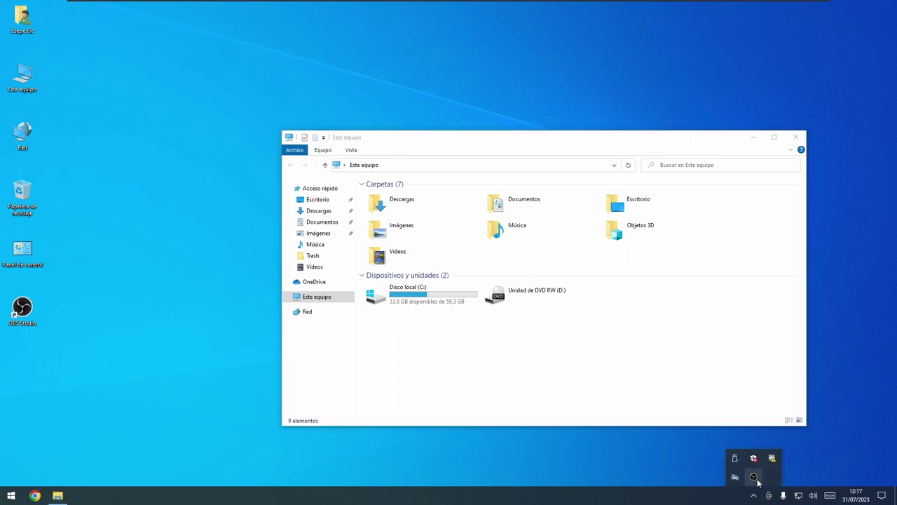
pyautogui.click(753, 477)
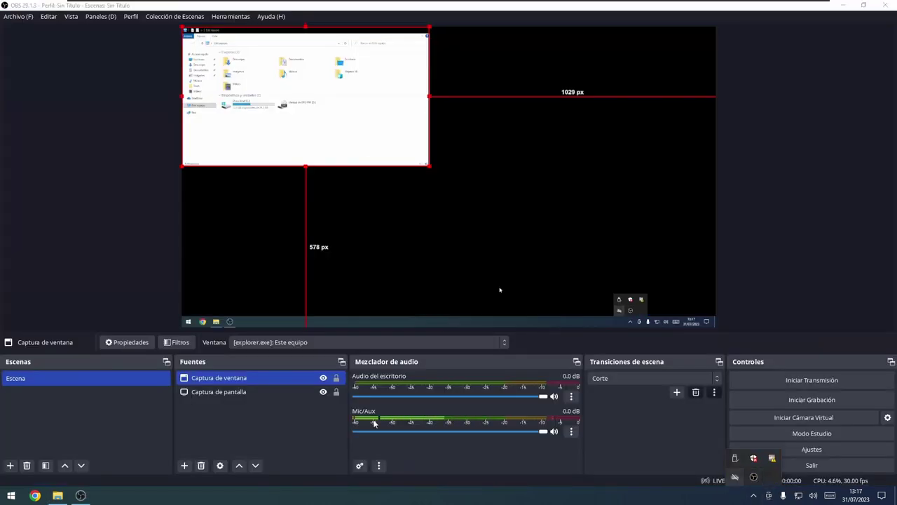
# In the General settings, set the alignment sensitivity to 10,0 and disable always minimizing to the system tray
pyautogui.click(812, 450)
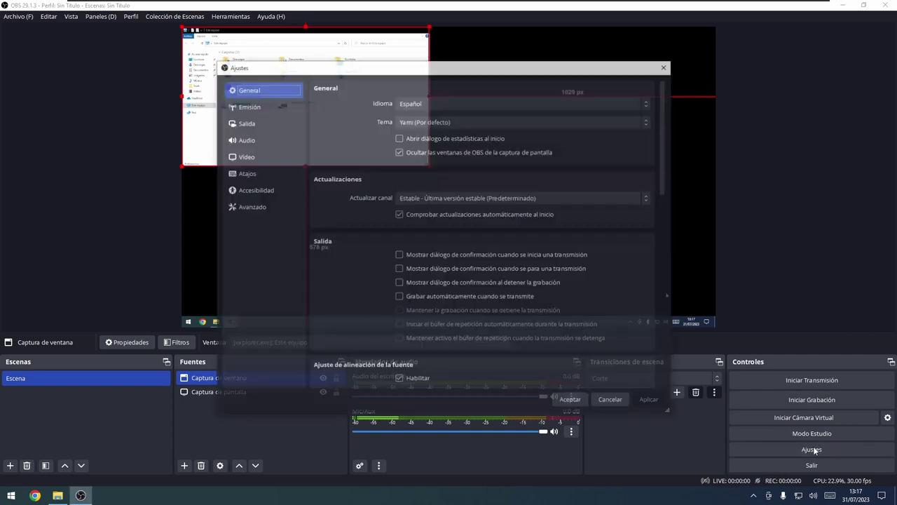
pyautogui.scroll(-2, 445, 328)
pyautogui.scroll(-3, 448, 342)
pyautogui.scroll(1, 448, 342)
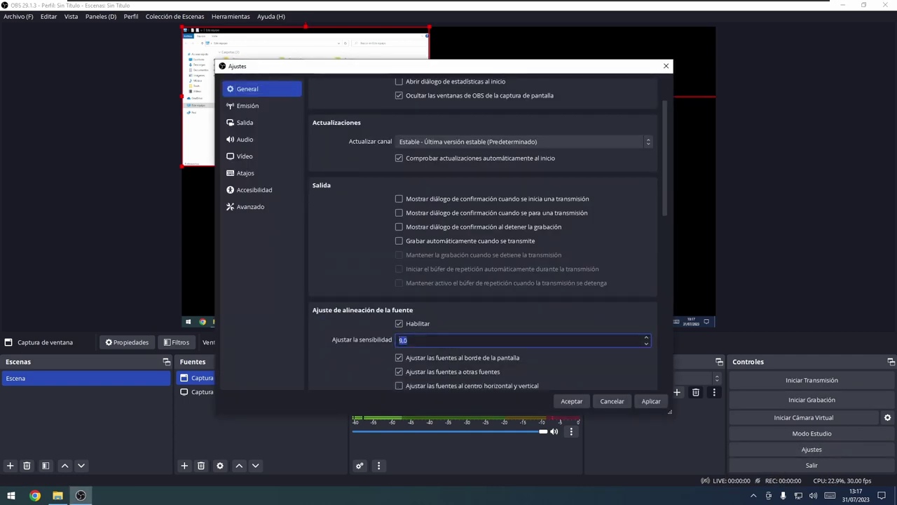
pyautogui.scroll(1, 403, 341)
pyautogui.scroll(-5, 391, 319)
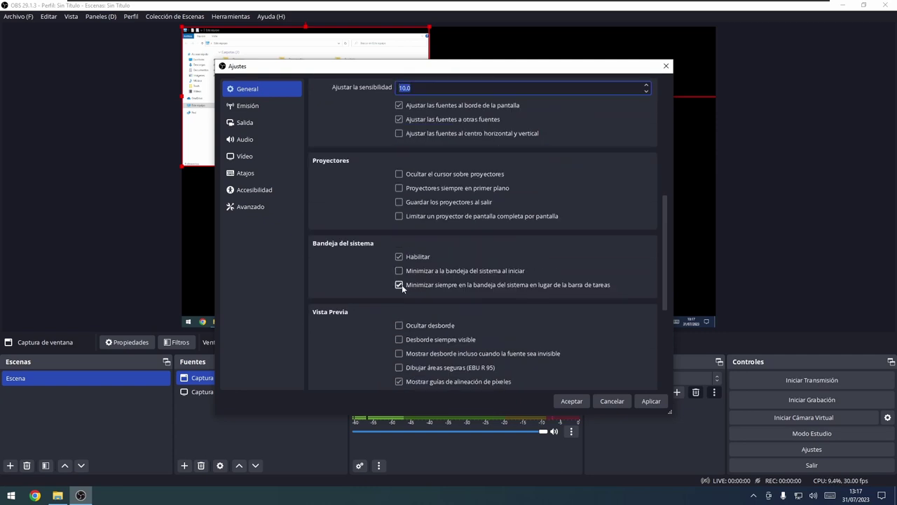
pyautogui.click(402, 284)
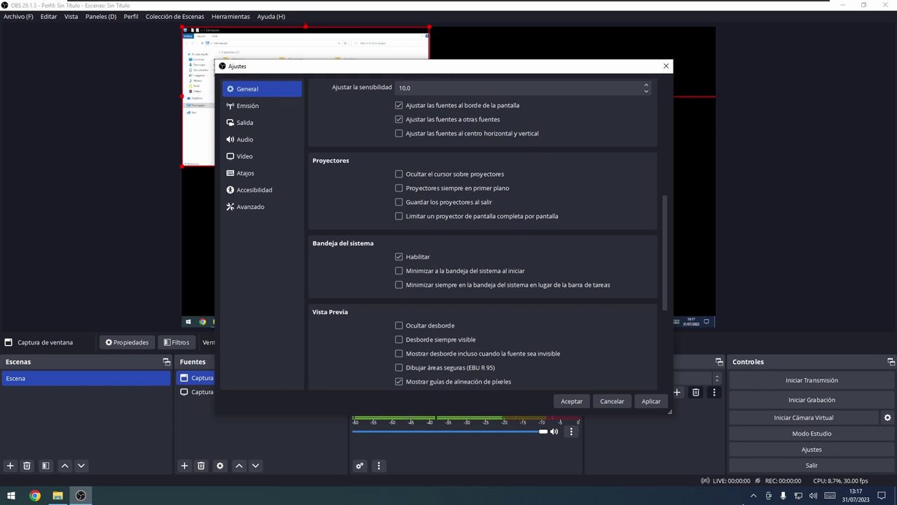
# Check the hidden tray icons, and disable and re-enable the system tray option, applying each change
pyautogui.click(753, 496)
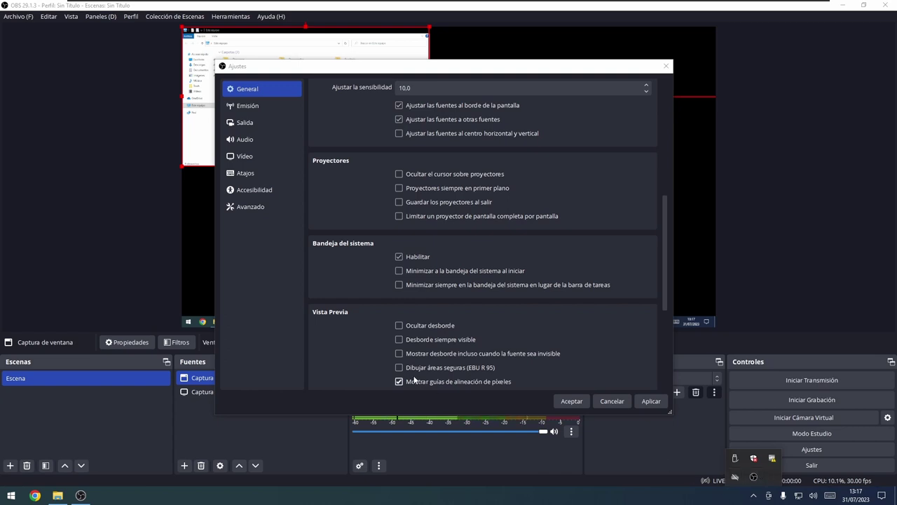
pyautogui.click(404, 255)
pyautogui.click(651, 401)
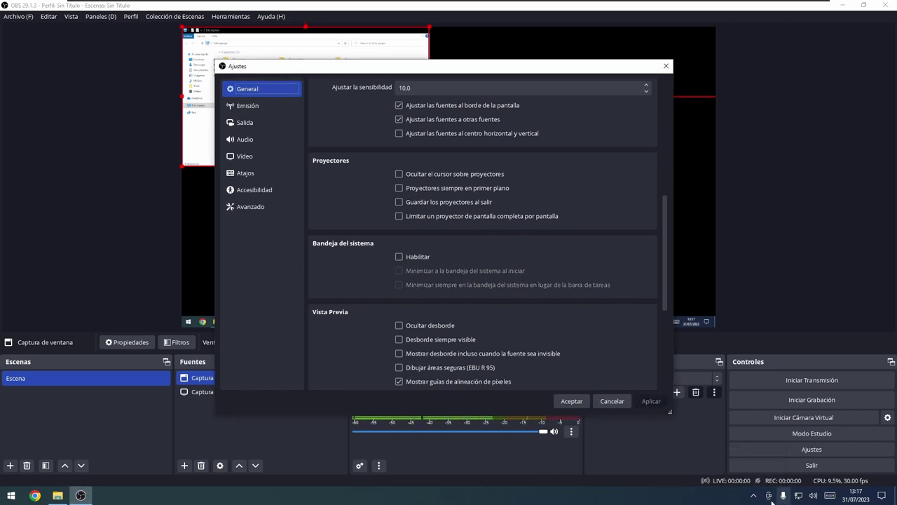
pyautogui.click(404, 258)
pyautogui.click(652, 401)
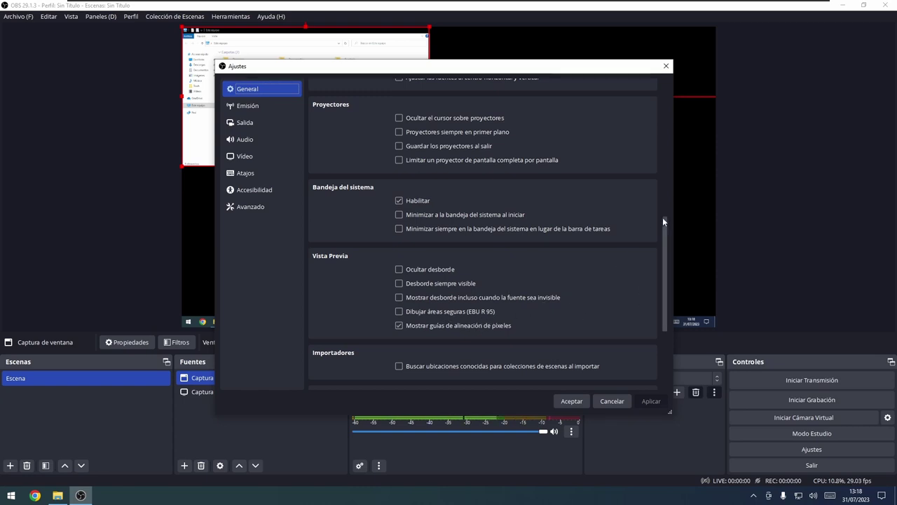
# Examine the preview overflow options against the canvas, and accept the settings
pyautogui.moveTo(554, 68); pyautogui.dragTo(507, 197)
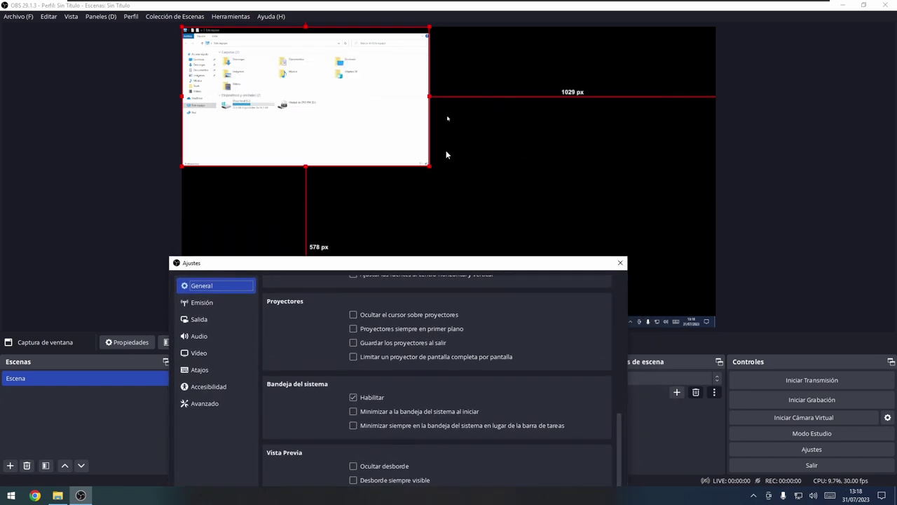
pyautogui.moveTo(546, 268); pyautogui.dragTo(624, 70)
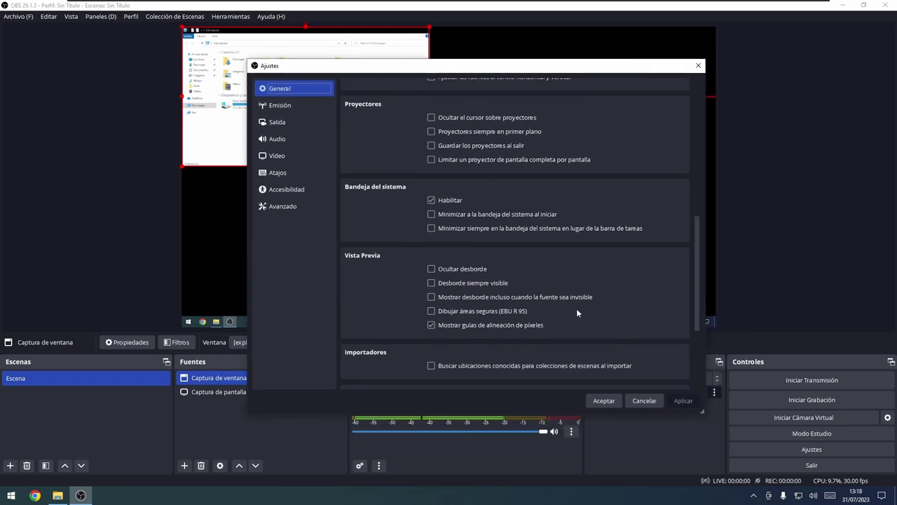
pyautogui.click(604, 400)
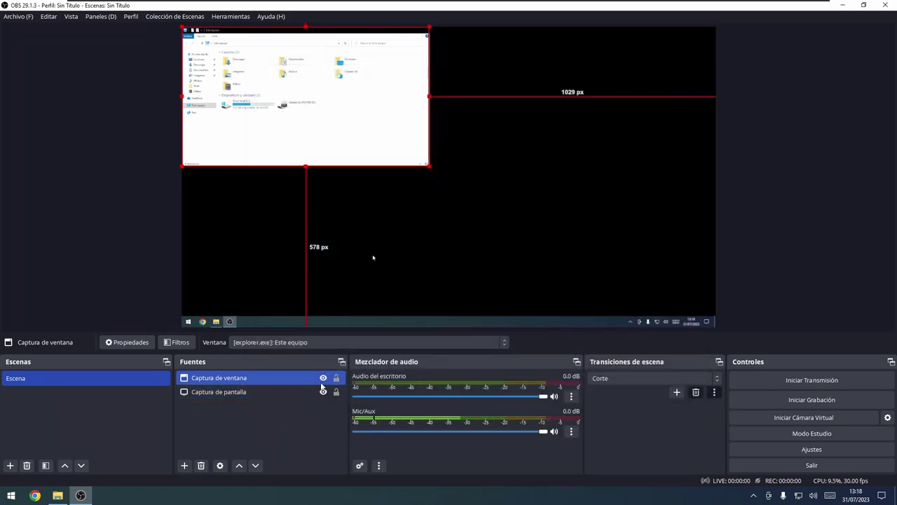
# Enlarge the window capture past the canvas's right and lower edges, and examine its transform, color, transition and blending options
pyautogui.moveTo(429, 166); pyautogui.dragTo(859, 330)
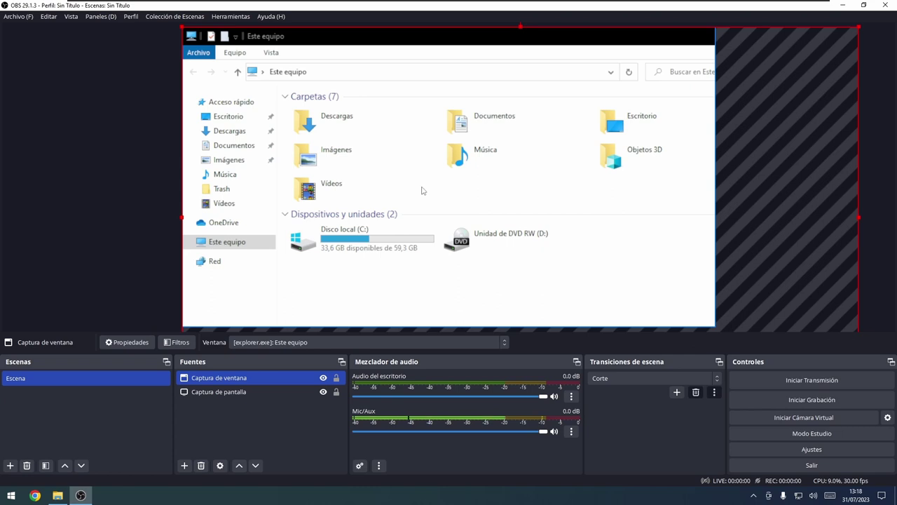
pyautogui.rightClick(477, 176)
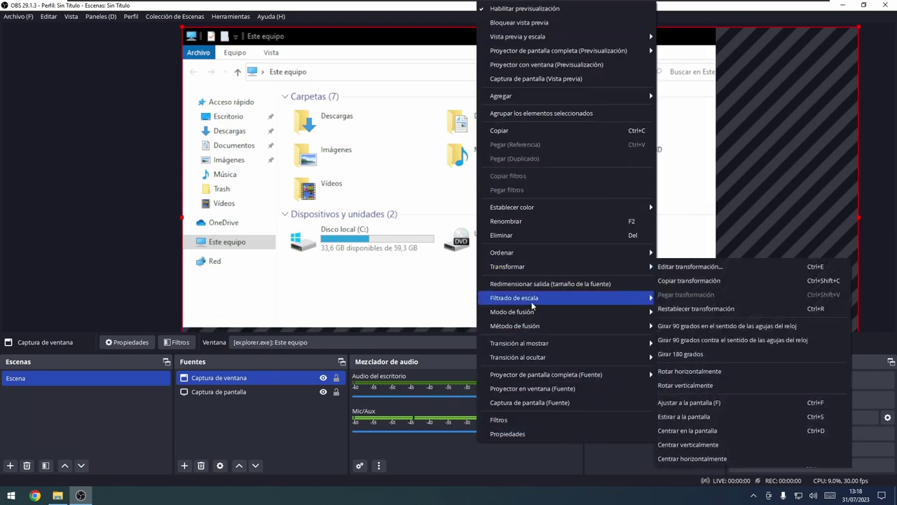
pyautogui.moveTo(522, 252)
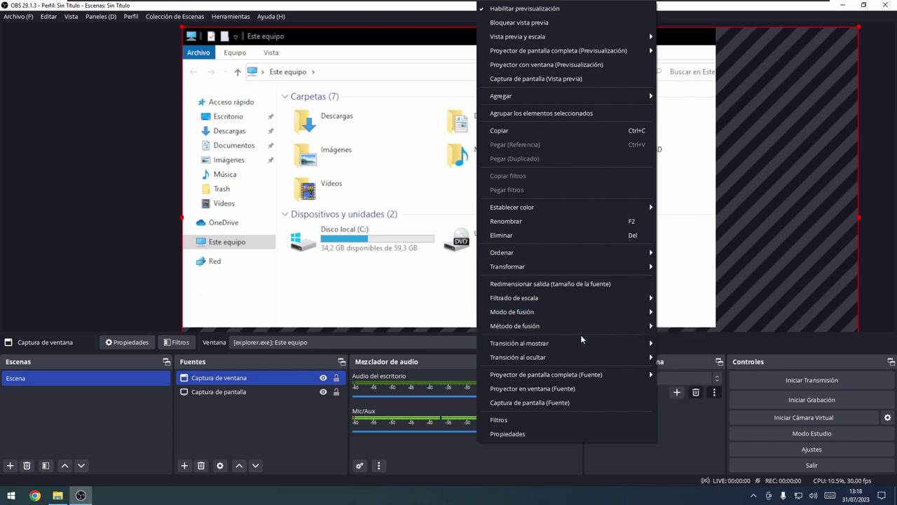
pyautogui.moveTo(614, 208)
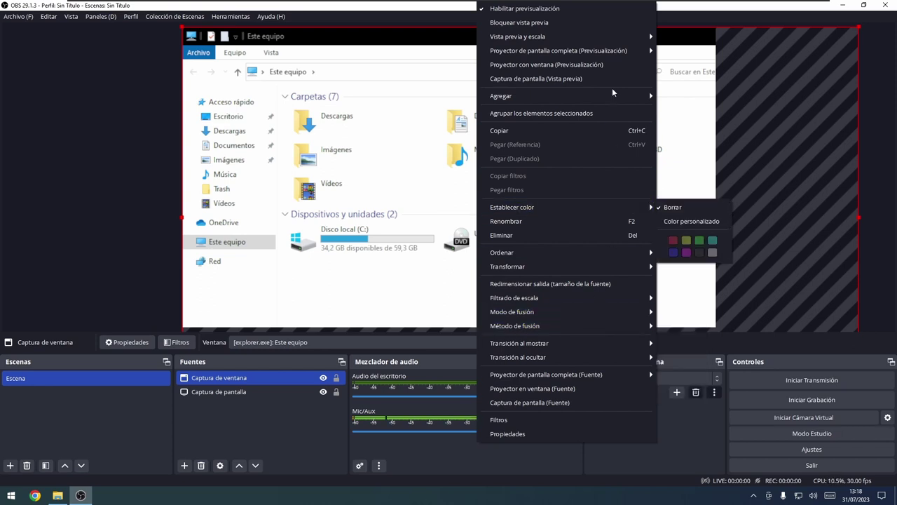
pyautogui.moveTo(651, 342)
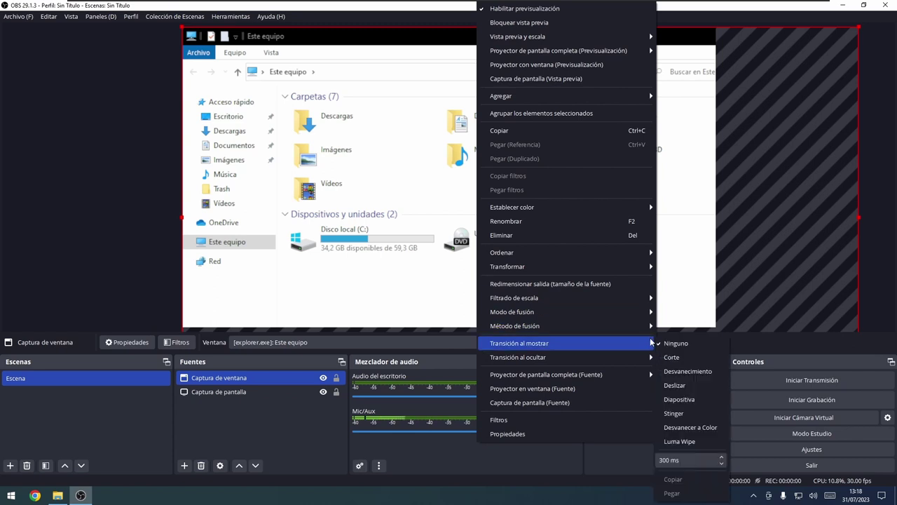
pyautogui.moveTo(647, 314)
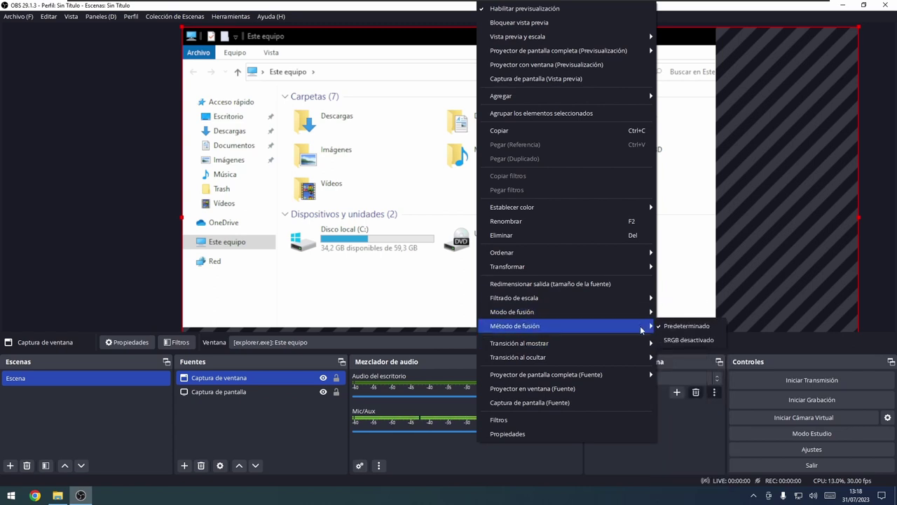
pyautogui.click(710, 206)
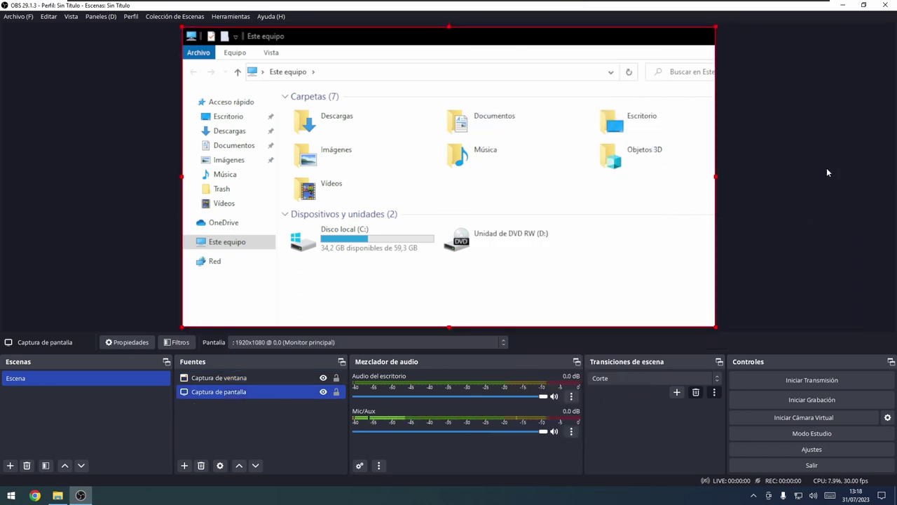
pyautogui.click(678, 187)
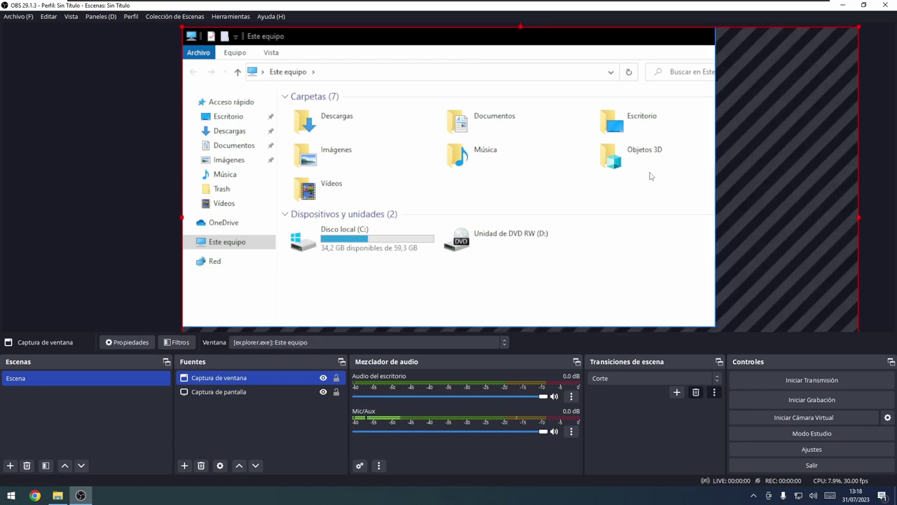
# Reset the window capture's transform, and set the display capture's capture method to Windows 10 (1903 o superior)
pyautogui.hotkey('ctrl', 'r')
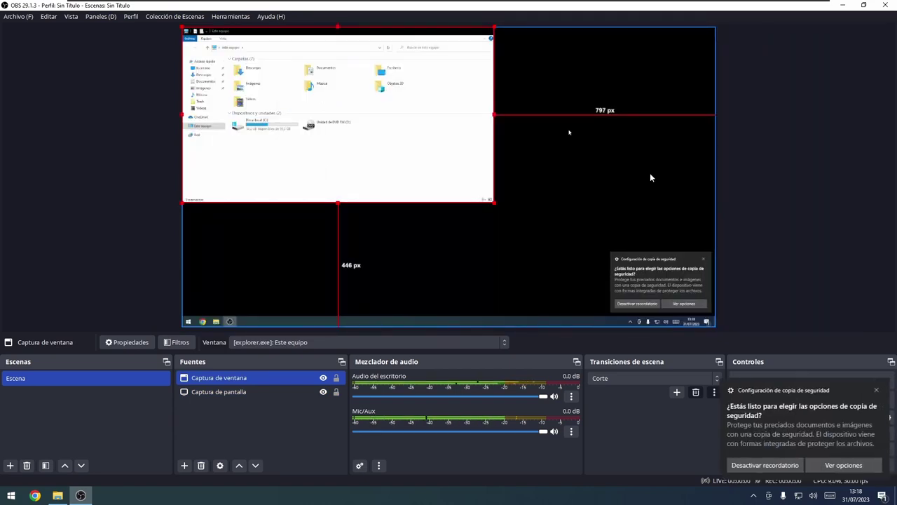
pyautogui.doubleClick(650, 175)
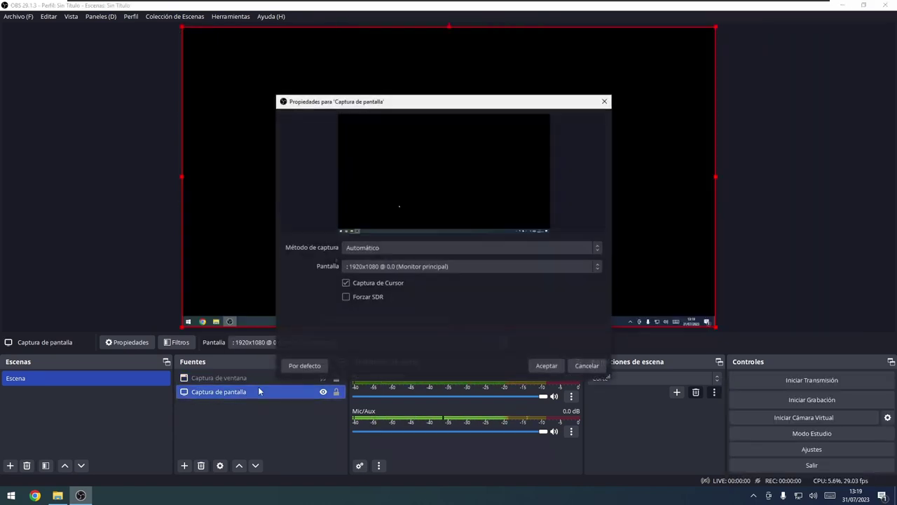
pyautogui.click(387, 248)
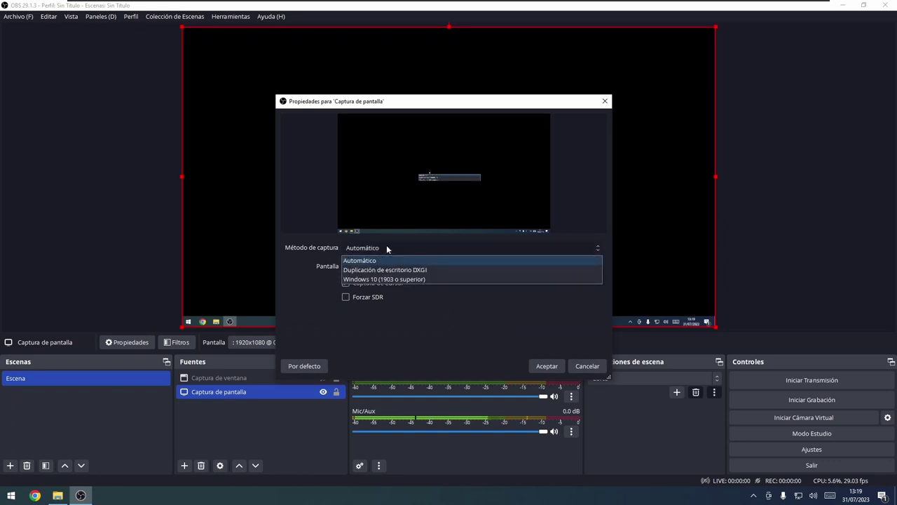
pyautogui.click(375, 278)
pyautogui.click(547, 366)
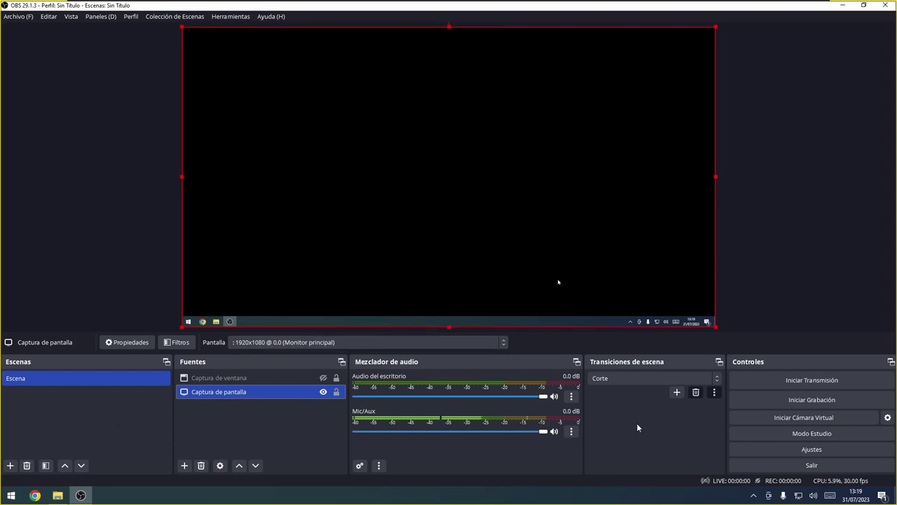
# Examine the importer and studio mode options in the General settings, toggling the double-click scene transition on and off, and cancel
pyautogui.click(811, 449)
pyautogui.scroll(-5, 356, 271)
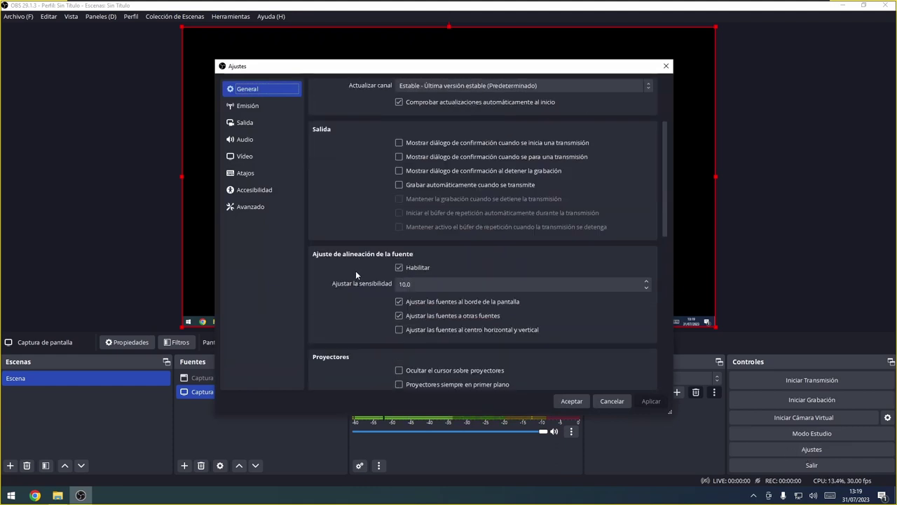
pyautogui.scroll(-3, 376, 256)
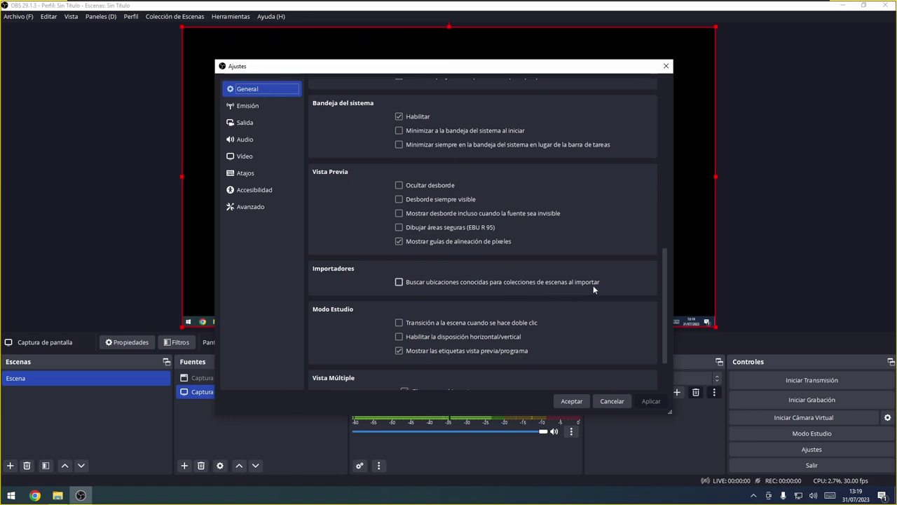
pyautogui.scroll(-1, 355, 308)
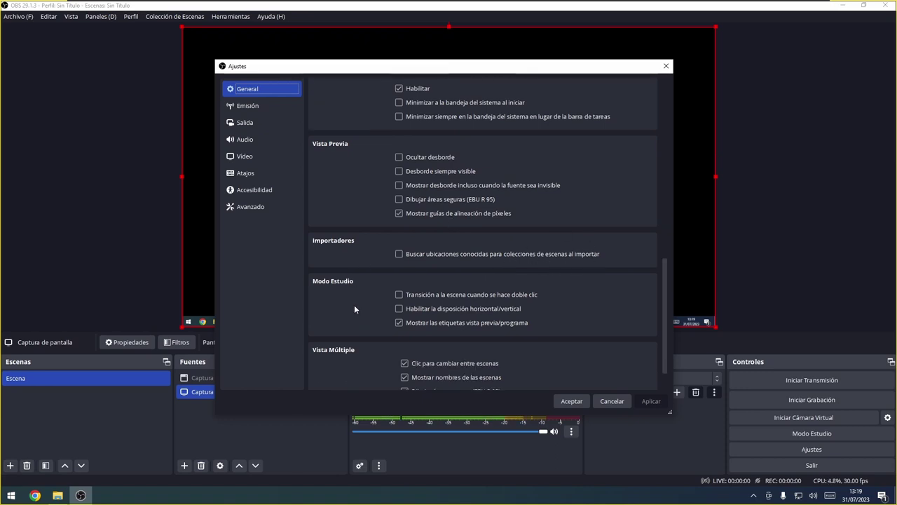
pyautogui.click(403, 294)
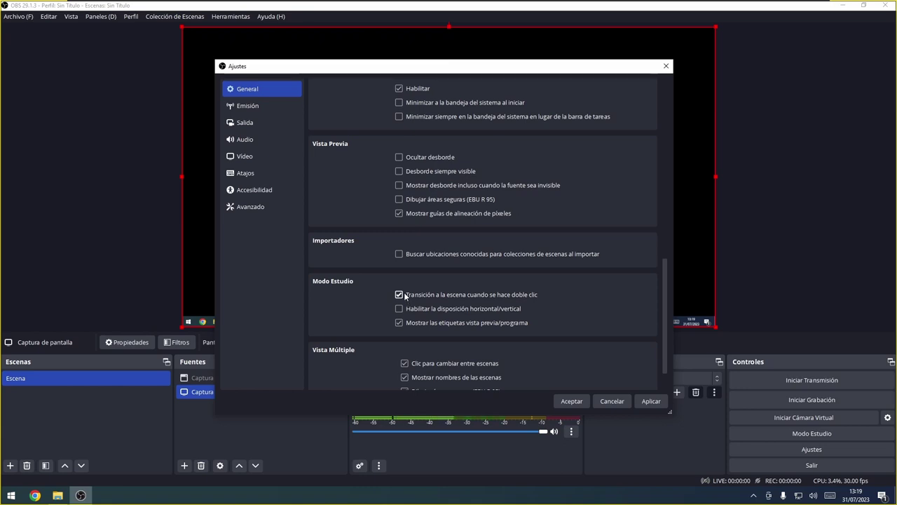
pyautogui.click(403, 295)
pyautogui.click(612, 402)
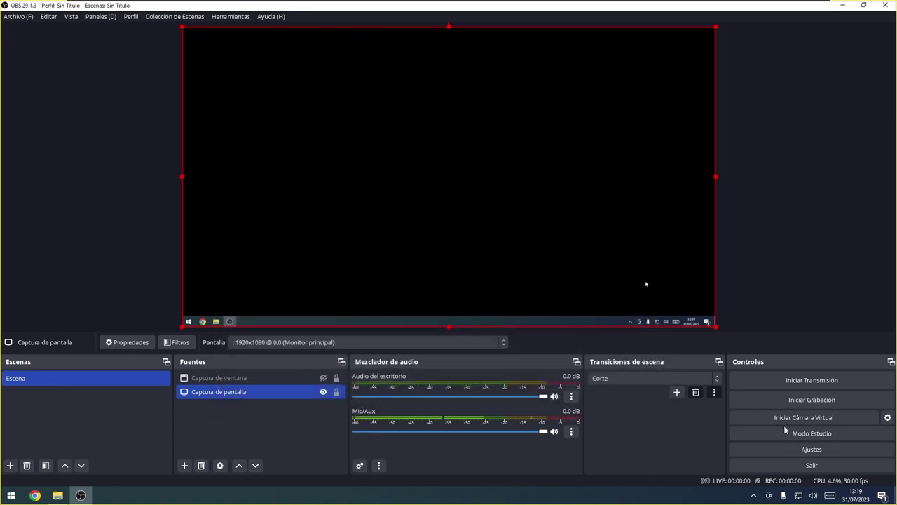
# Enable studio mode, show the window capture in the preview, and transition the scene to the program output
pyautogui.click(798, 435)
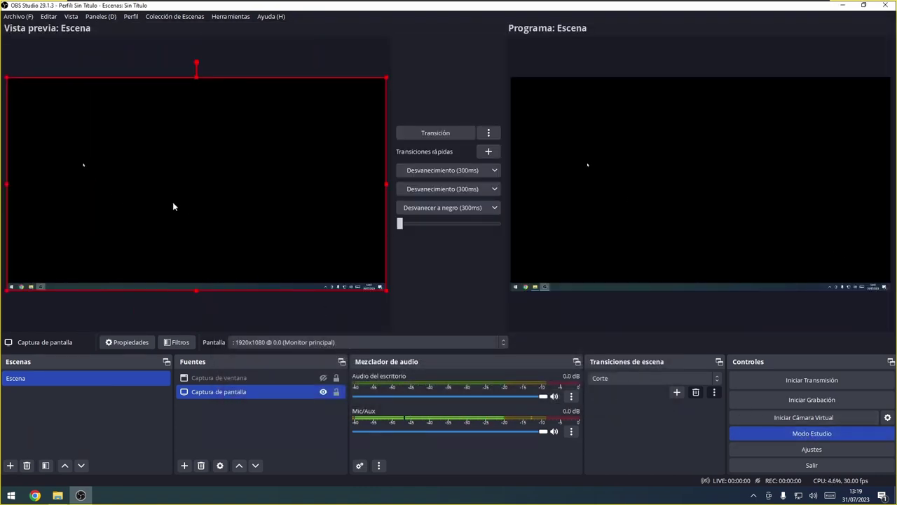
pyautogui.click(307, 377)
pyautogui.click(323, 378)
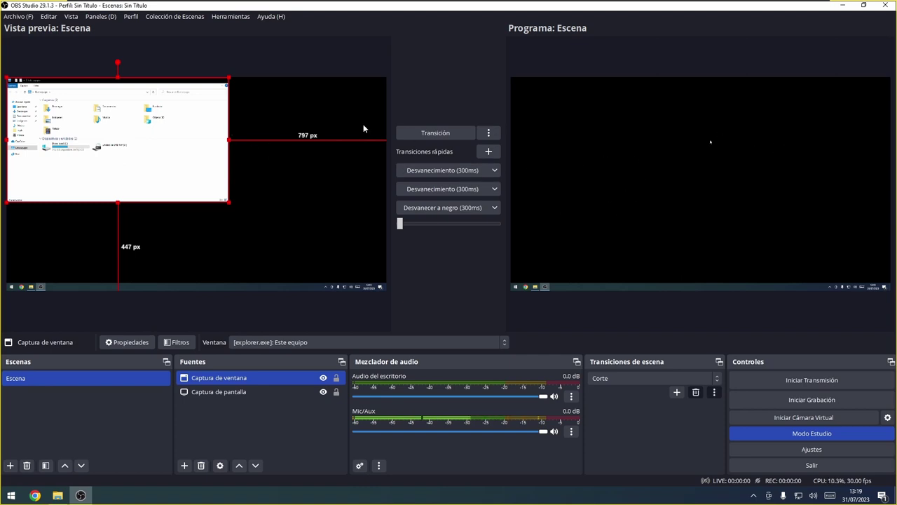
pyautogui.click(424, 136)
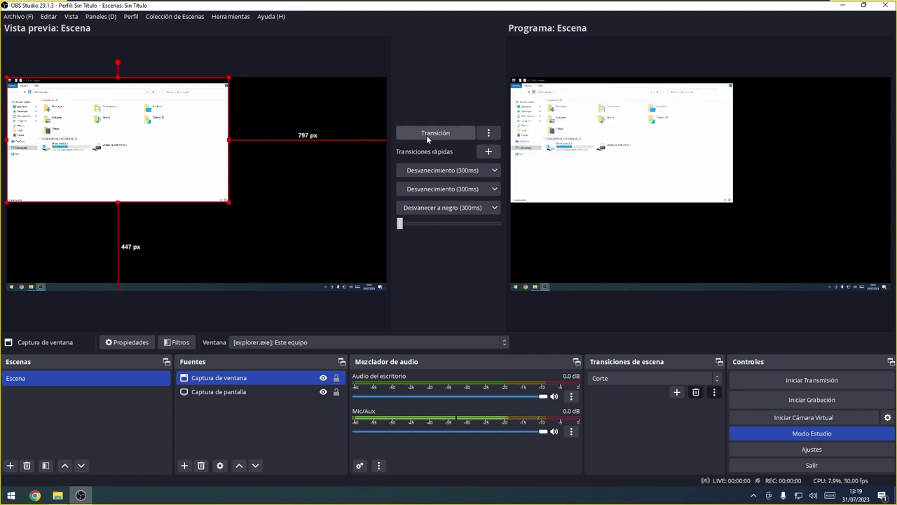
# Minimize OBS and the Este equipo Explorer window, and bring OBS back to the front
pyautogui.click(843, 5)
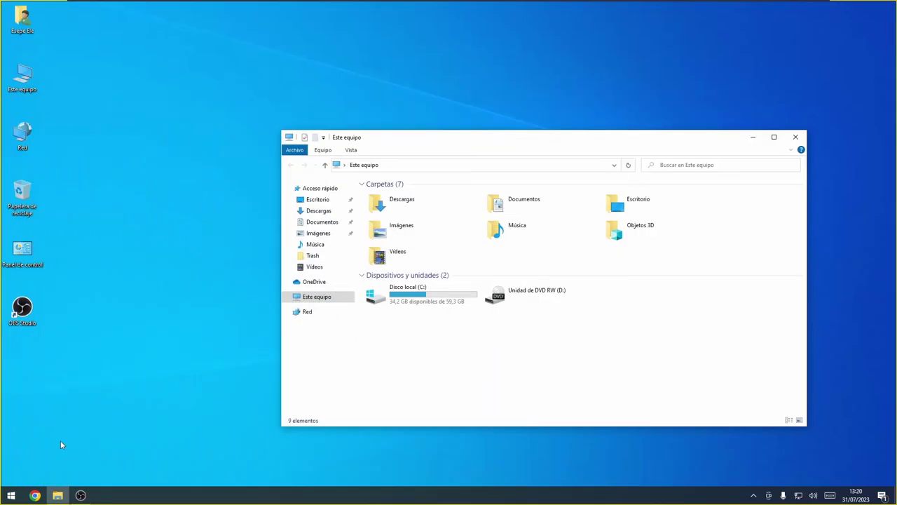
pyautogui.click(58, 495)
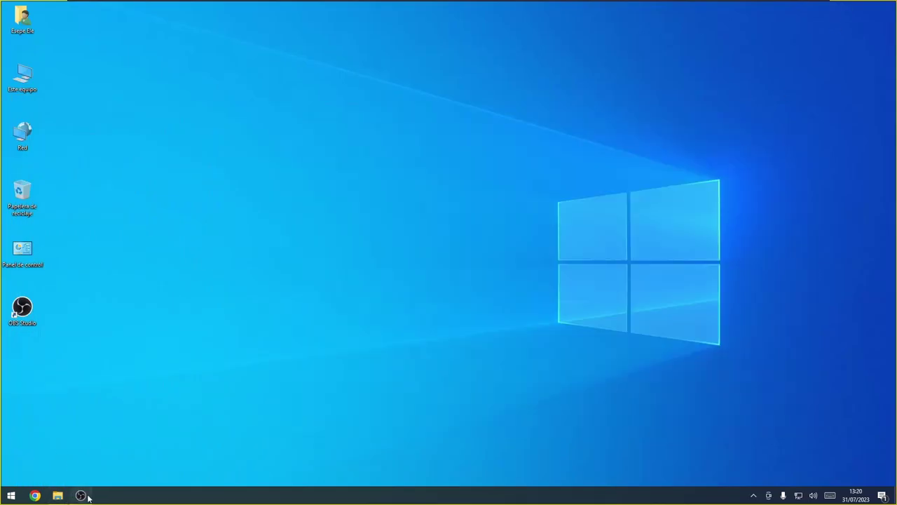
pyautogui.click(81, 496)
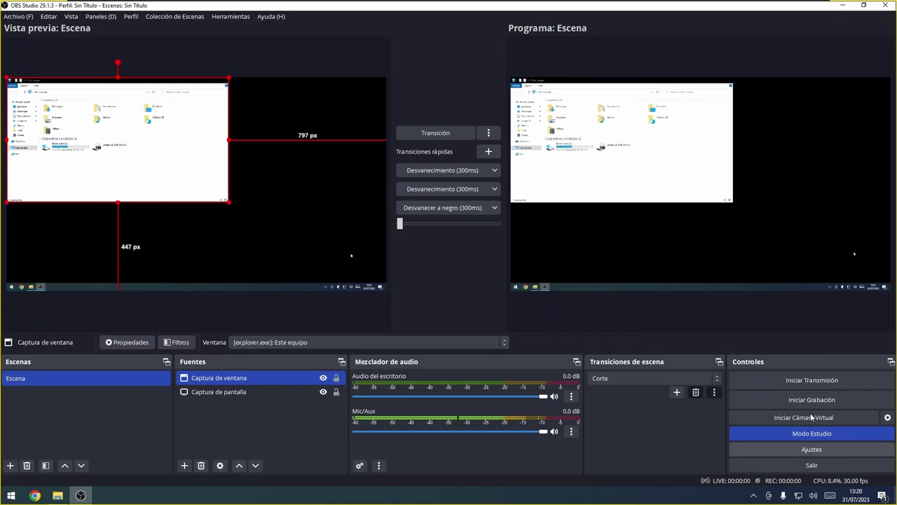
# Enable the horizontal/vertical layout for studio mode in the General settings, apply it and accept
pyautogui.click(811, 449)
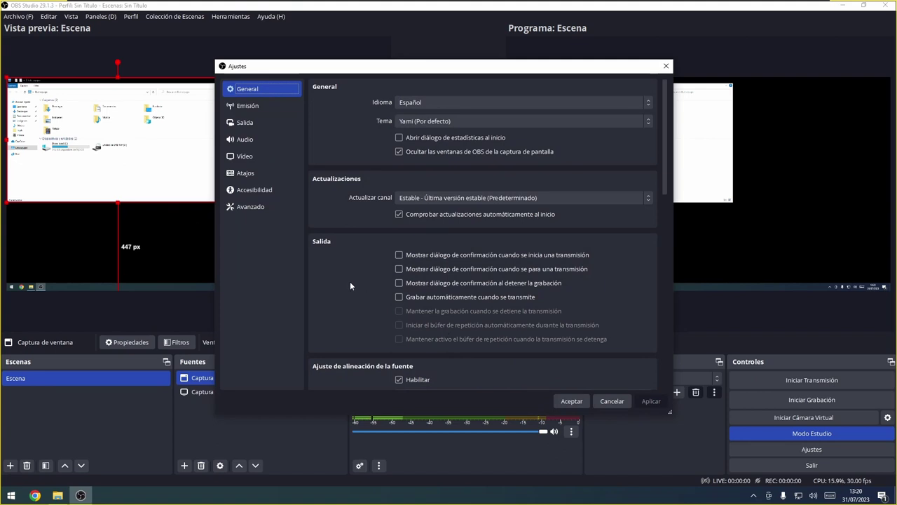
pyautogui.scroll(-5, 350, 281)
pyautogui.scroll(-1, 349, 285)
pyautogui.scroll(-2, 348, 281)
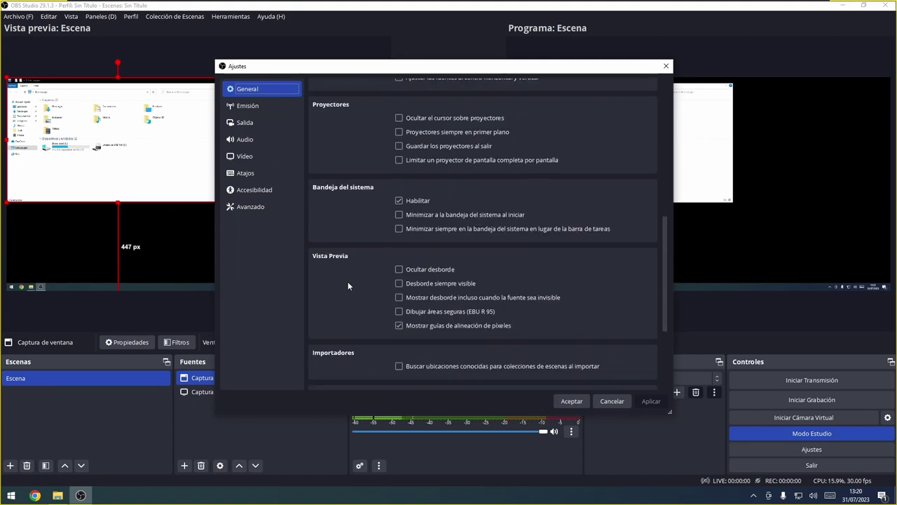
pyautogui.scroll(-4, 348, 281)
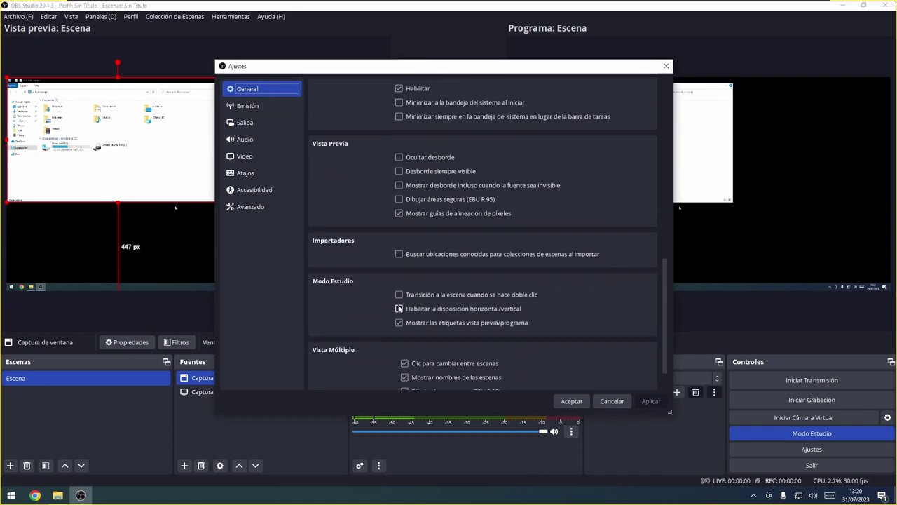
pyautogui.click(399, 308)
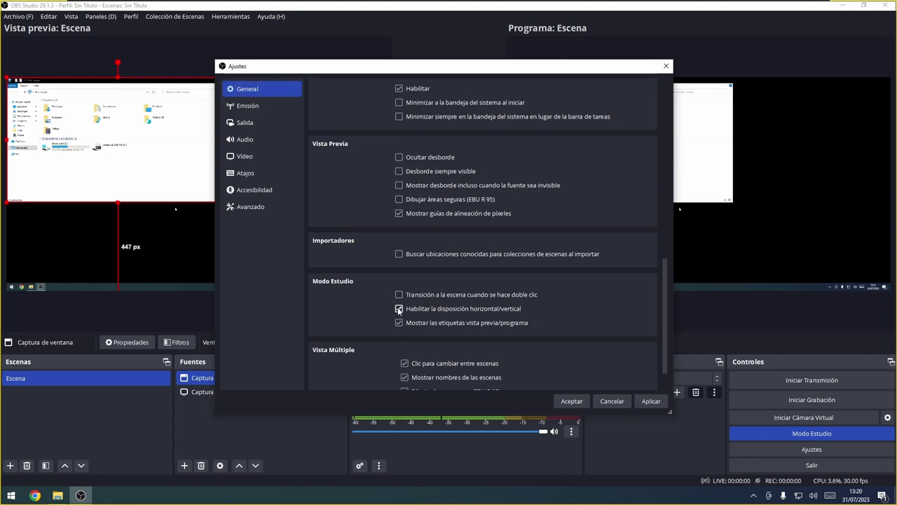
pyautogui.click(656, 401)
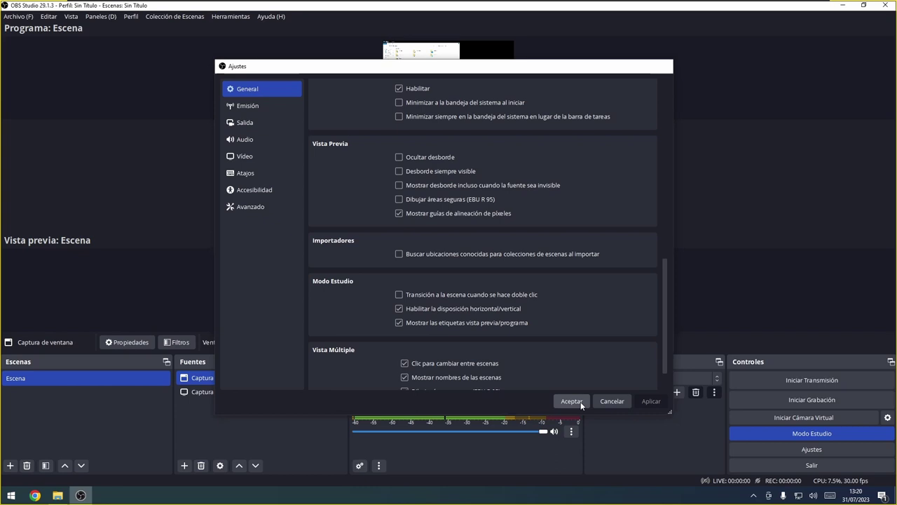
pyautogui.click(579, 401)
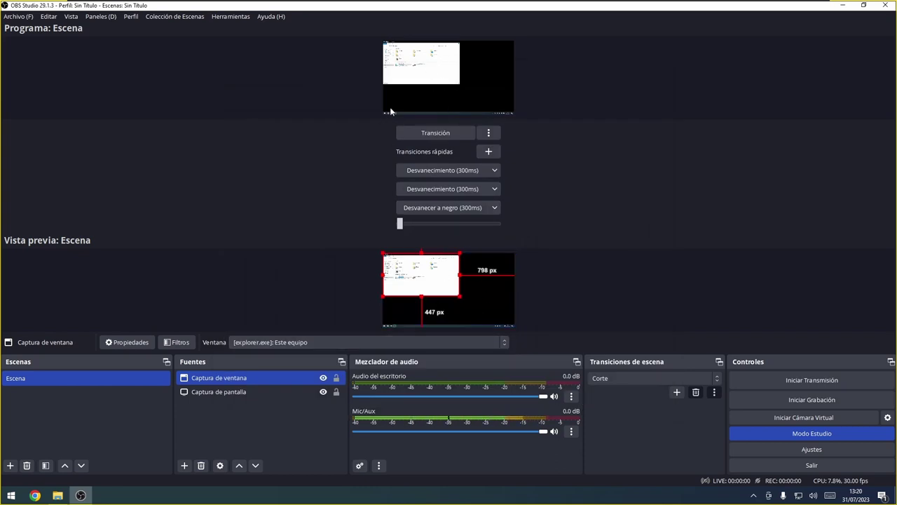
# Reopen the General settings
pyautogui.click(775, 449)
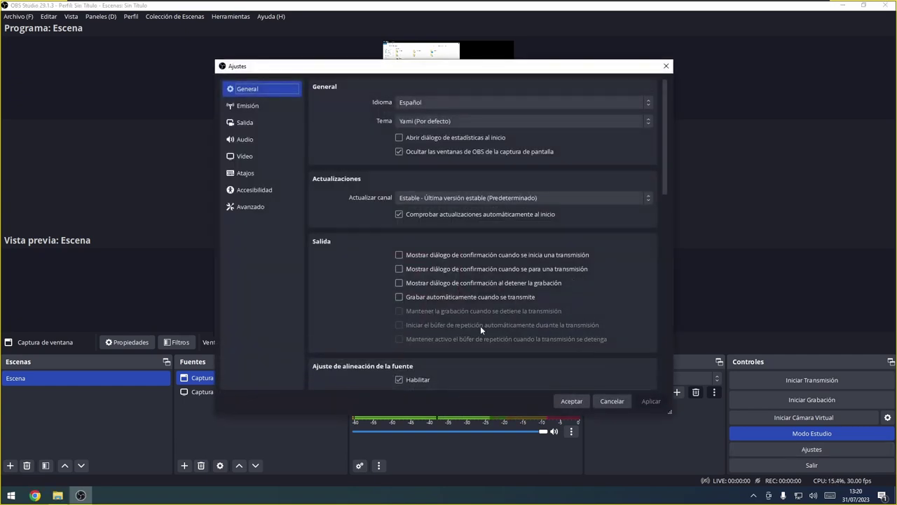